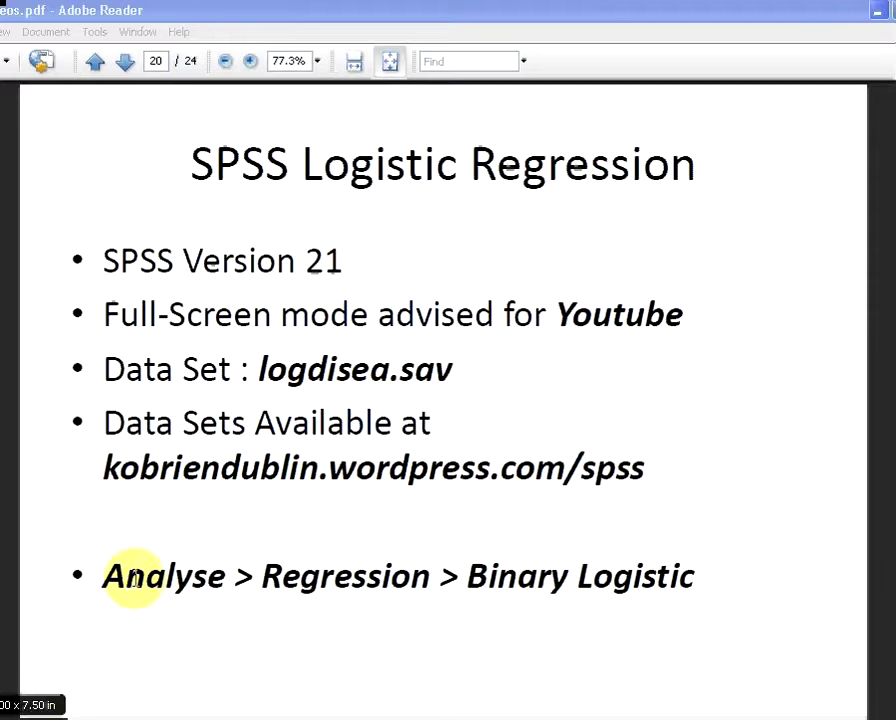
- Advance the slide PDF from page 20 to page 21, which lists the regression variables
click(165, 580)
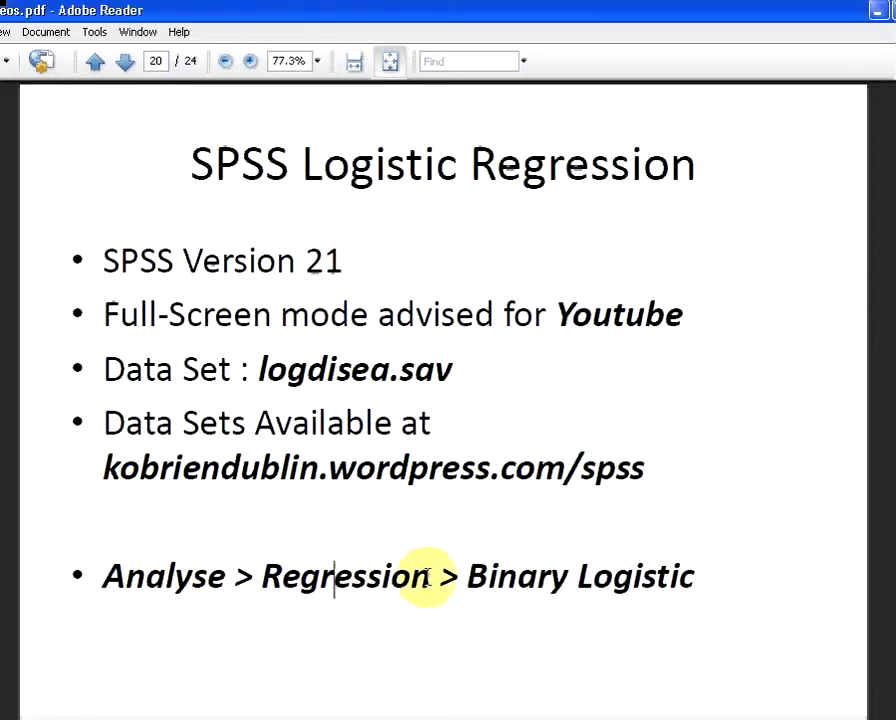
click(125, 61)
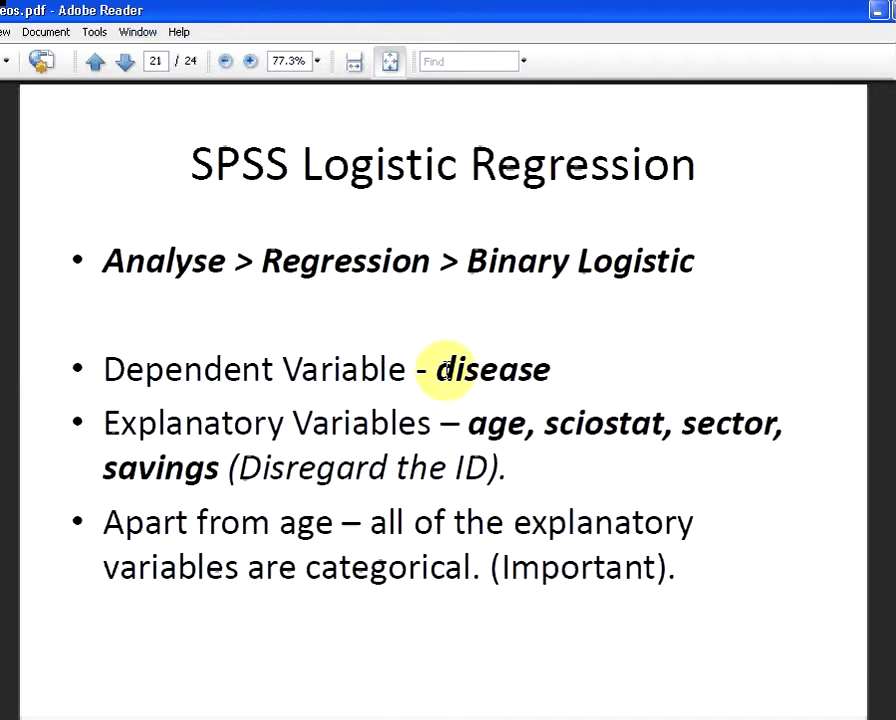
- Highlight 'disease' on the slide, then bring up the taskbar list of open SPSS windows
drag(458, 368, 512, 360)
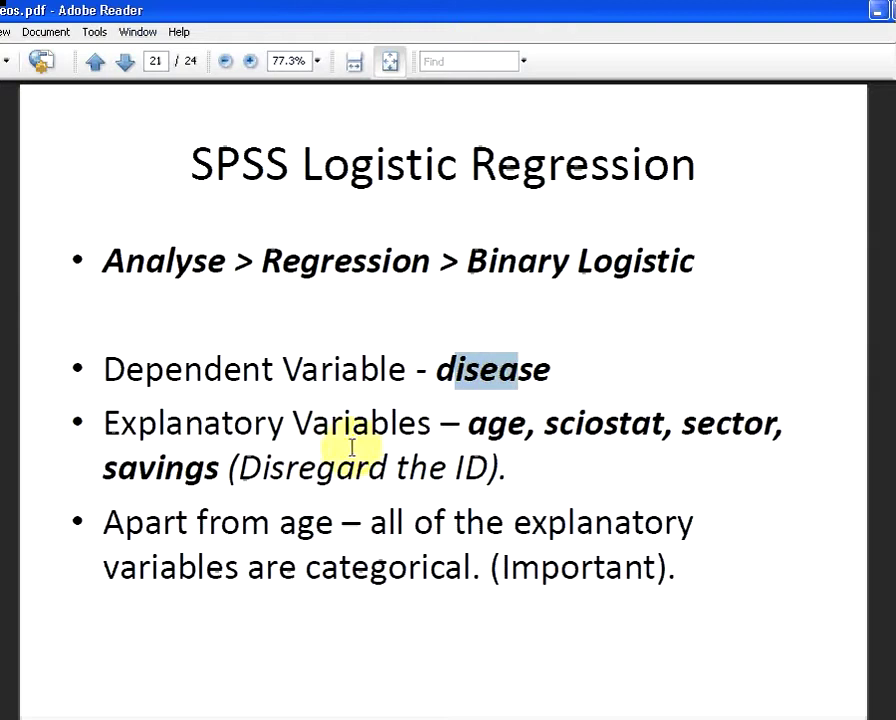
click(522, 424)
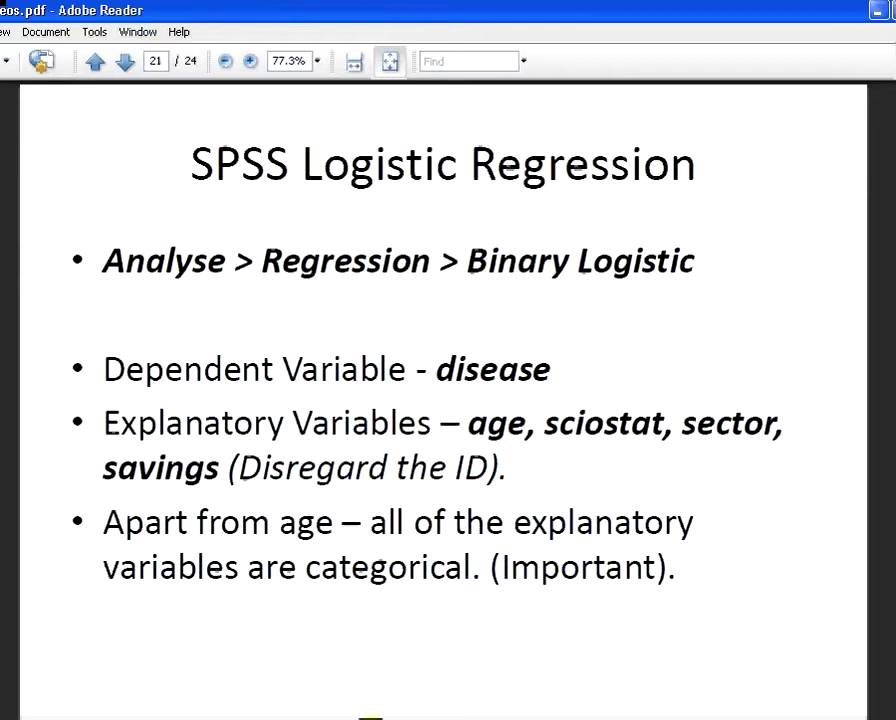
click(430, 716)
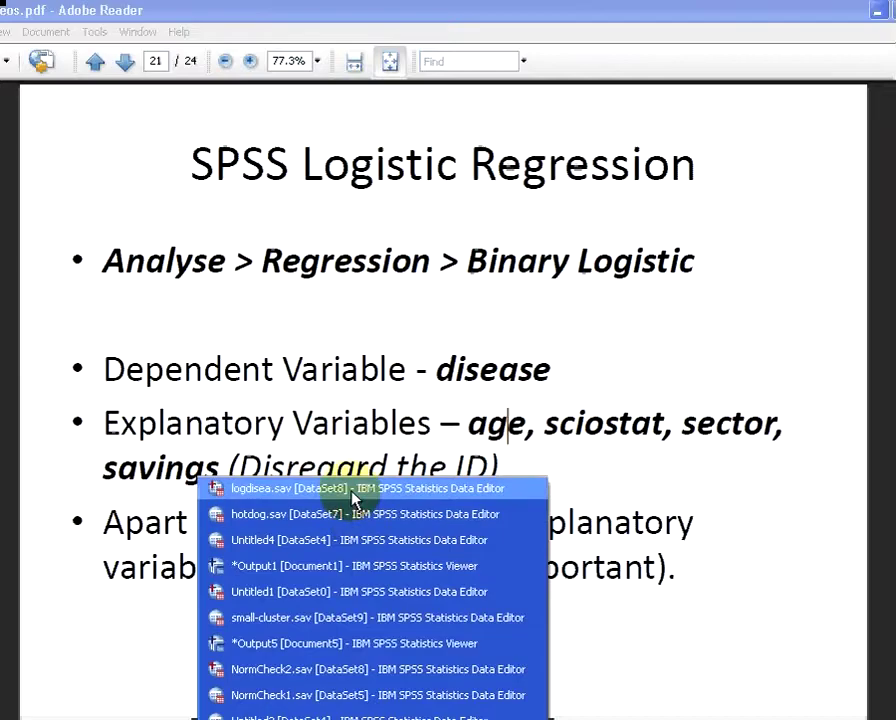
- Switch to the logdisea.sav Data Editor and step through the variables' Values cells
click(351, 489)
click(351, 497)
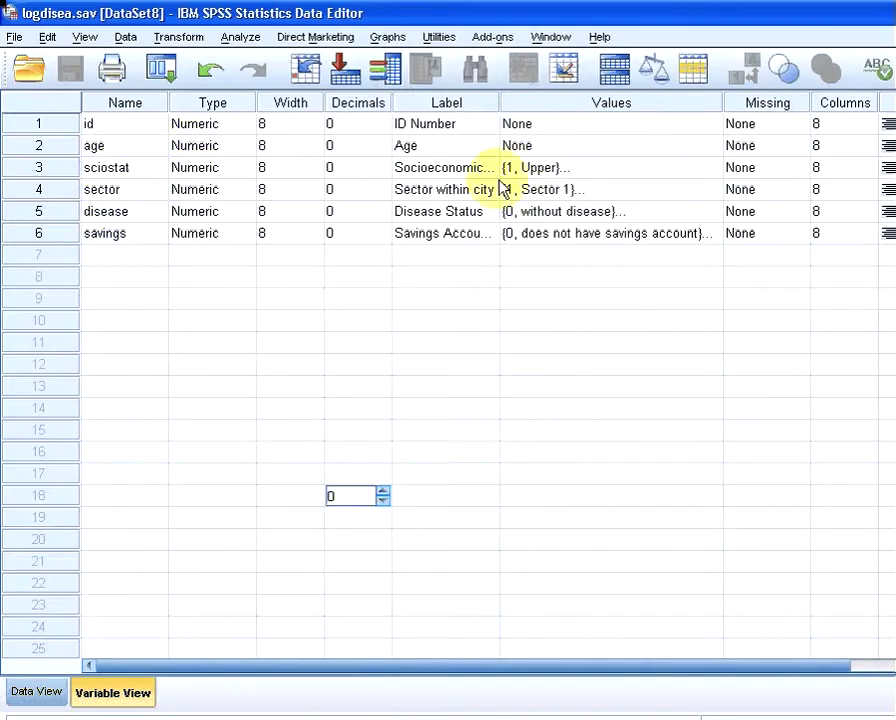
click(546, 176)
click(549, 190)
click(553, 210)
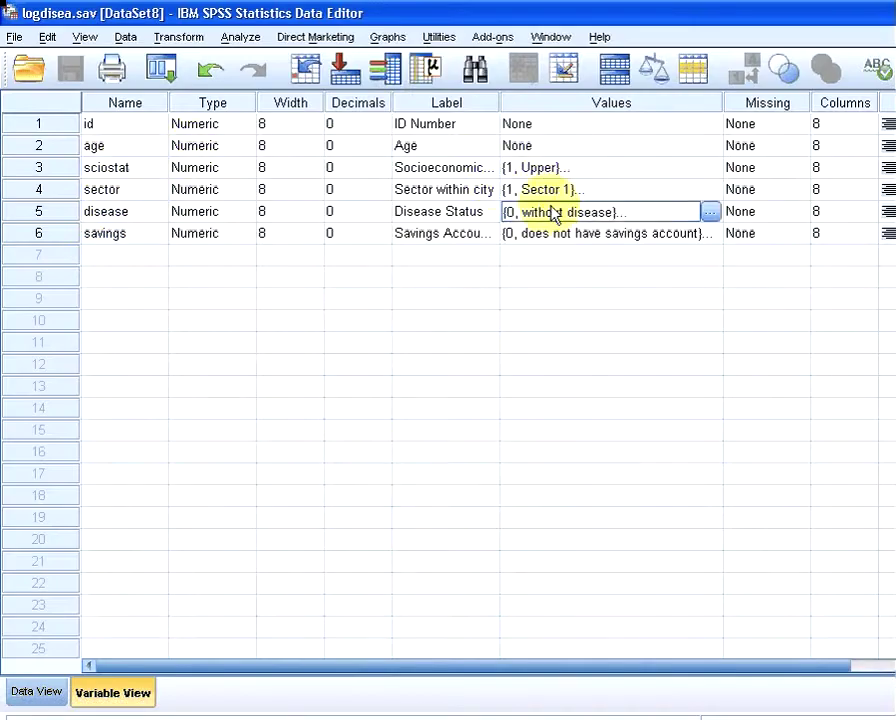
click(557, 236)
click(554, 168)
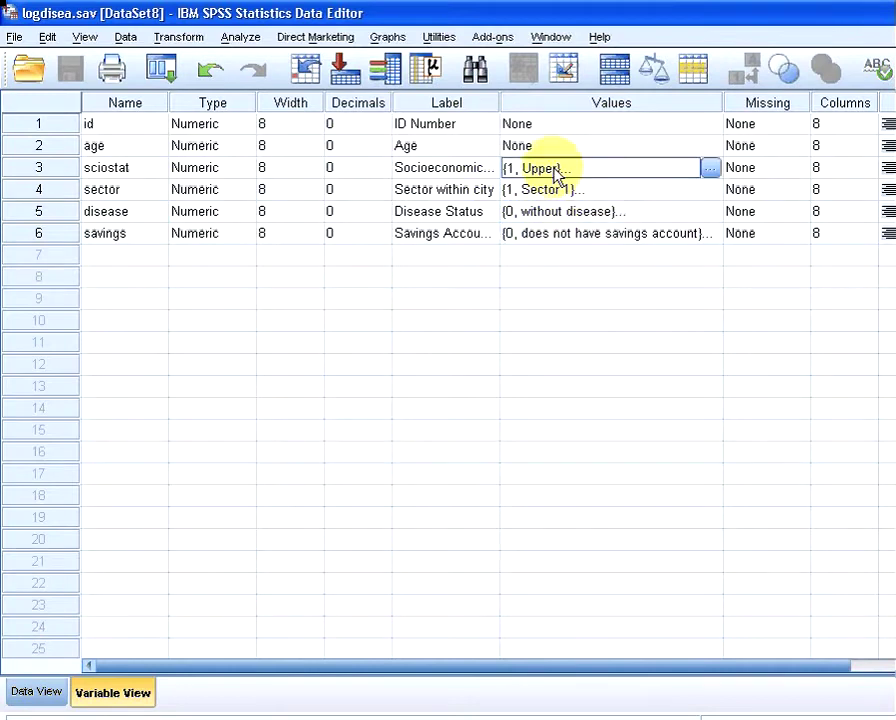
- Review the disease variable's value labels and close them unchanged
click(118, 212)
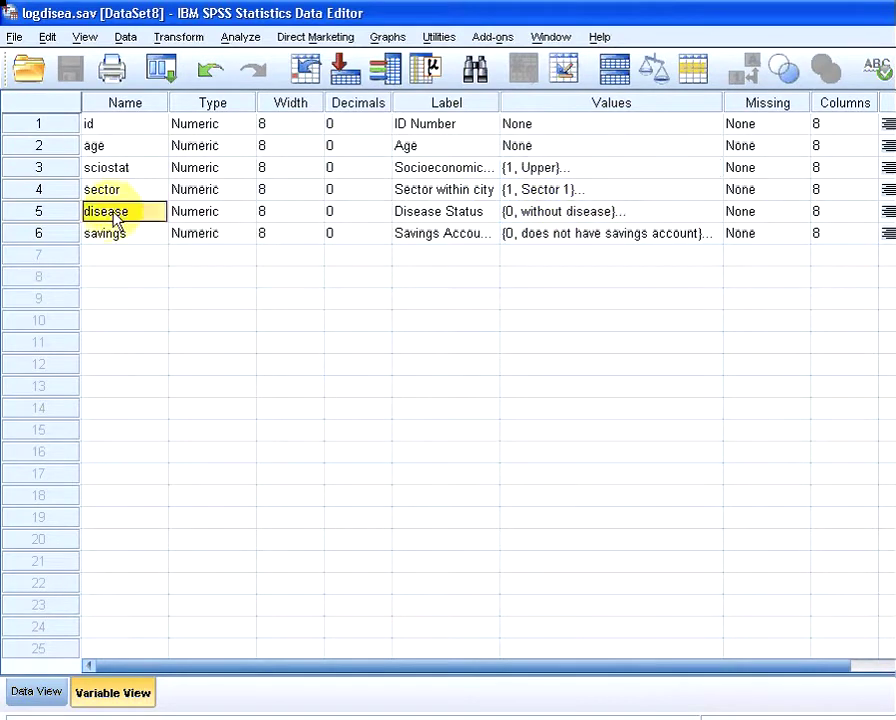
click(40, 212)
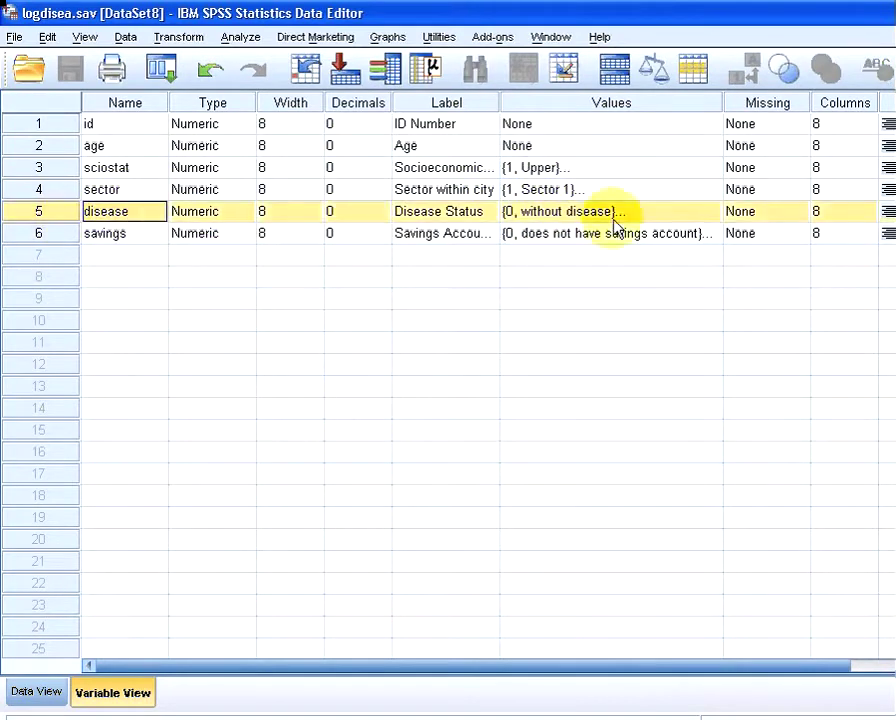
click(704, 214)
click(706, 213)
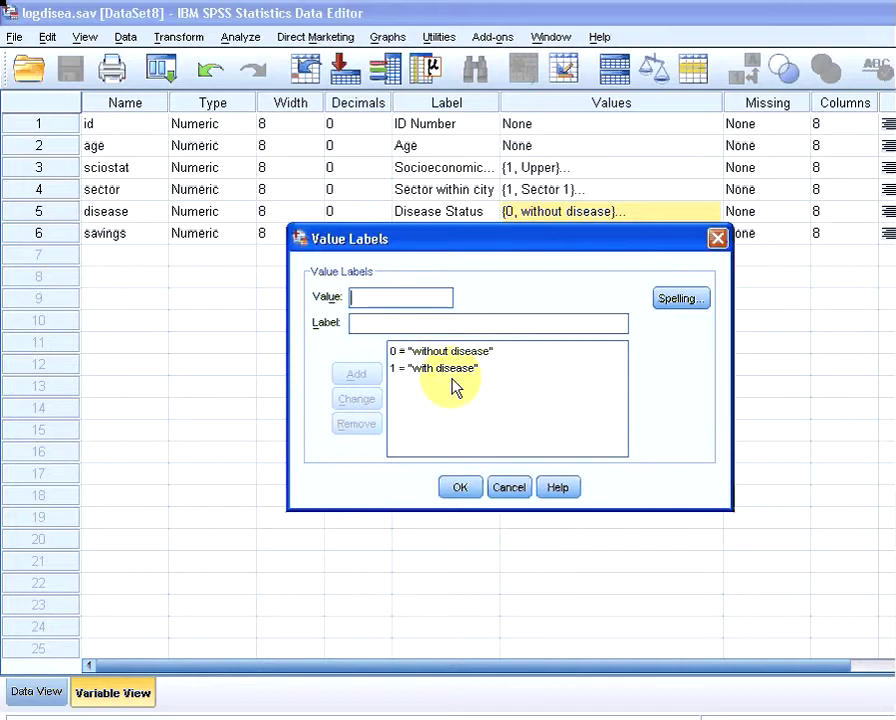
click(509, 487)
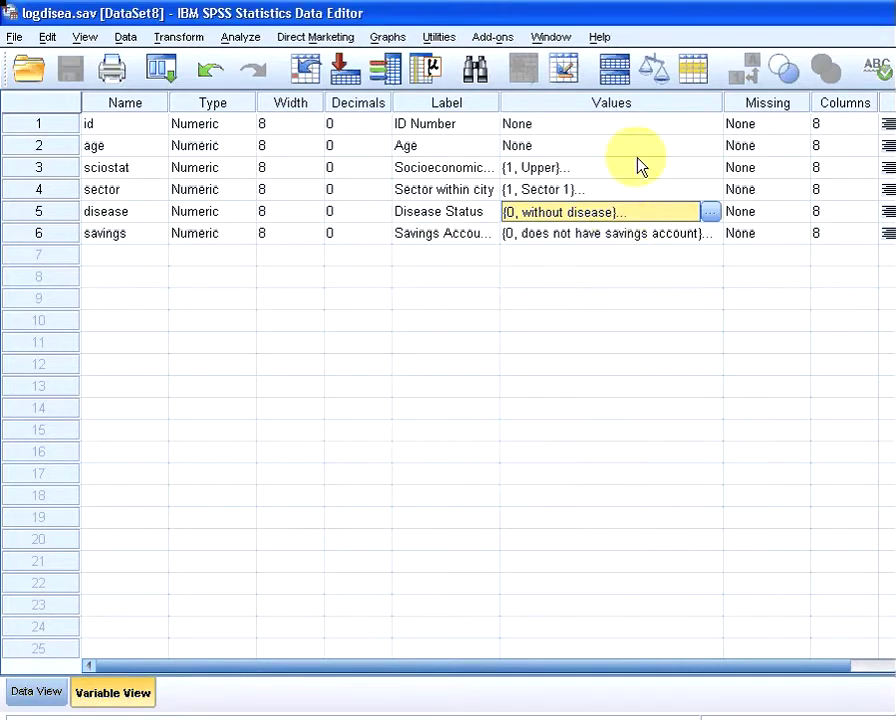
- Check value labels for savings, sector and sciostat (1 = Upper, 2 = Middle, 3 = Lower)
click(711, 236)
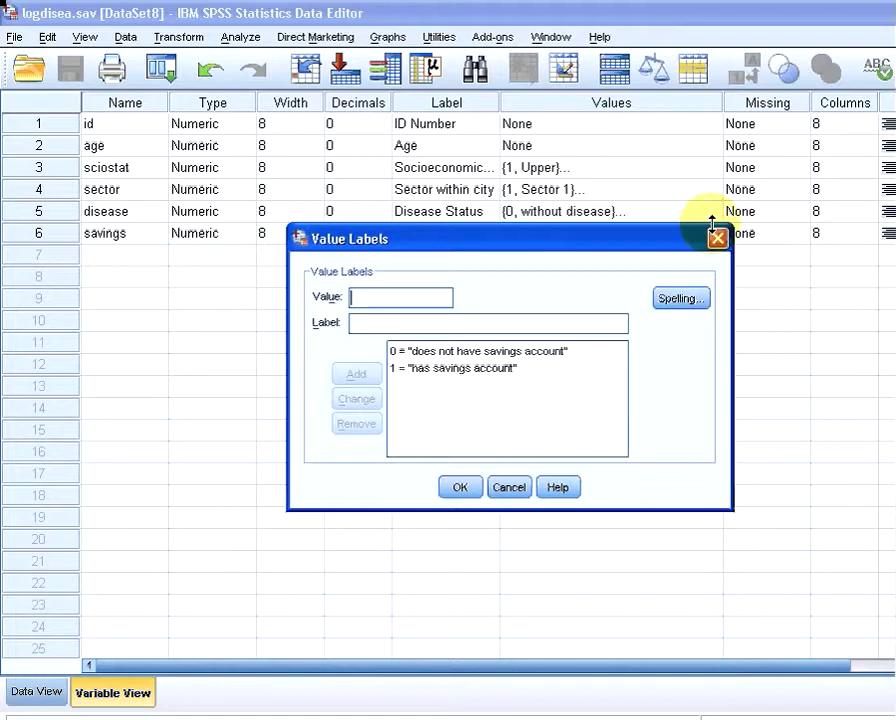
click(716, 240)
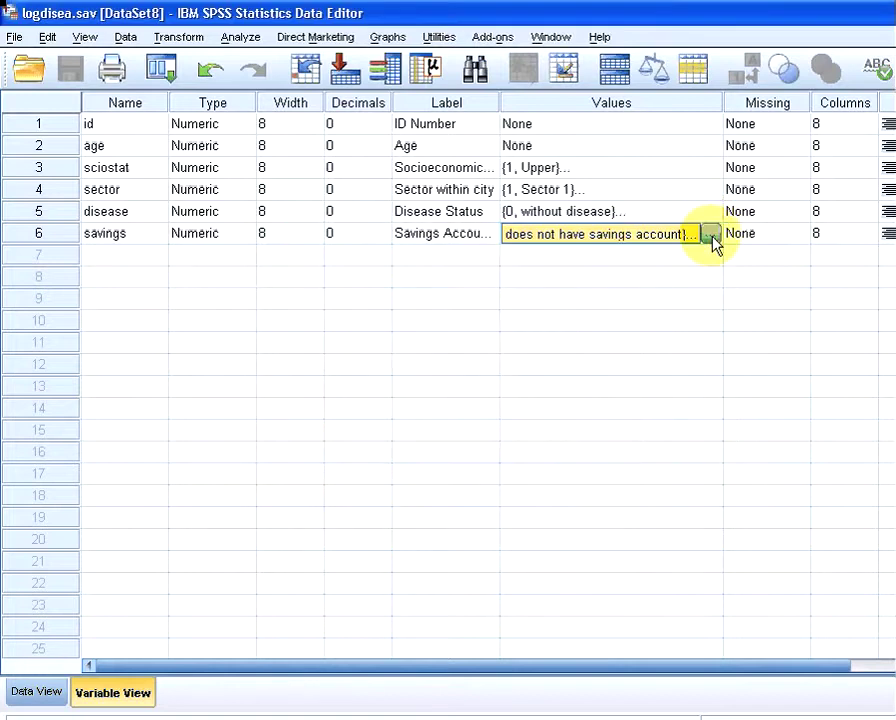
click(714, 190)
click(714, 190)
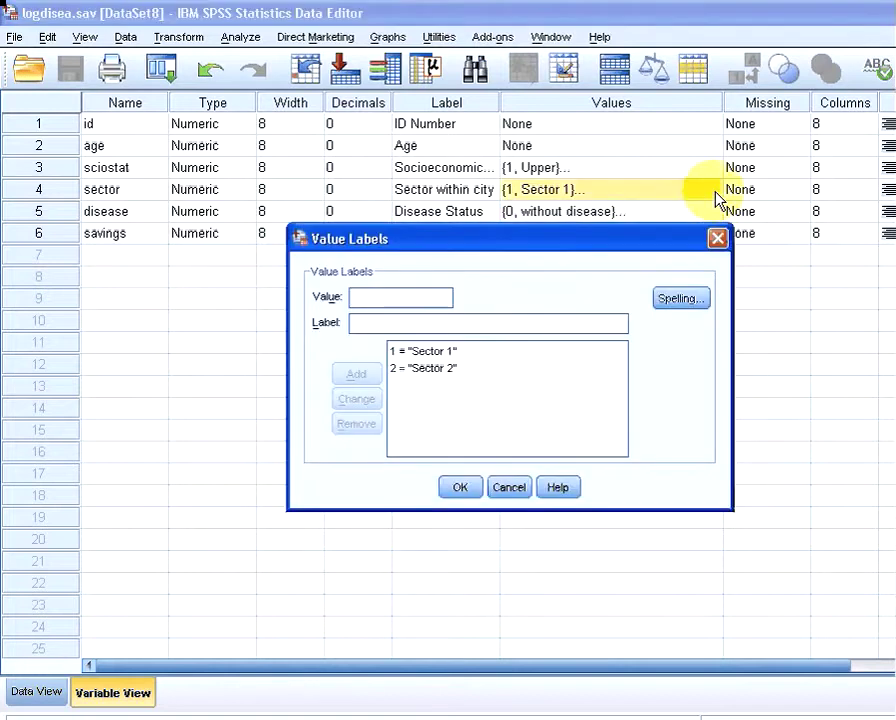
click(716, 240)
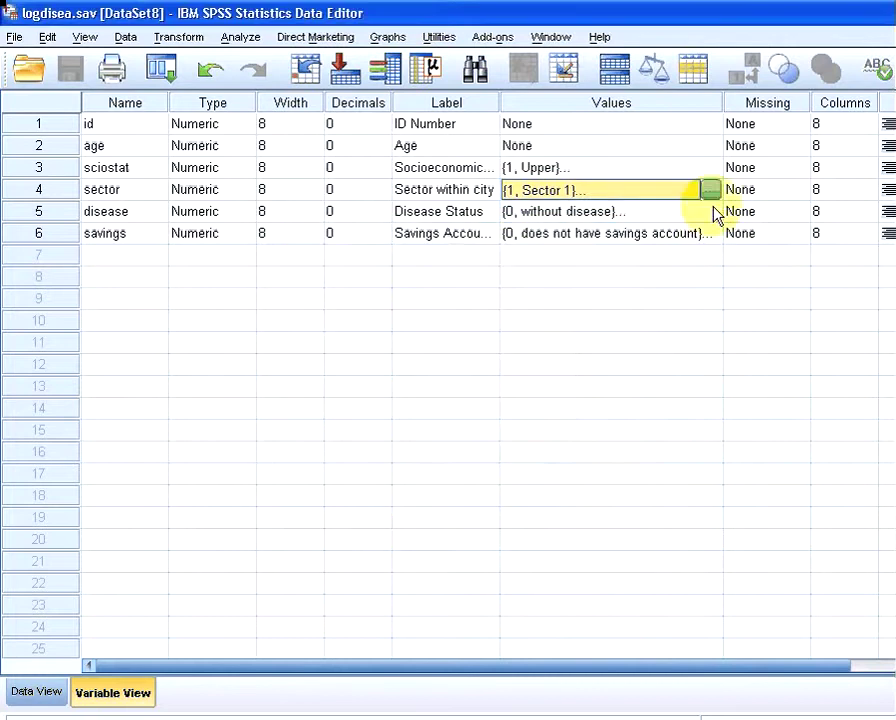
click(706, 168)
click(708, 168)
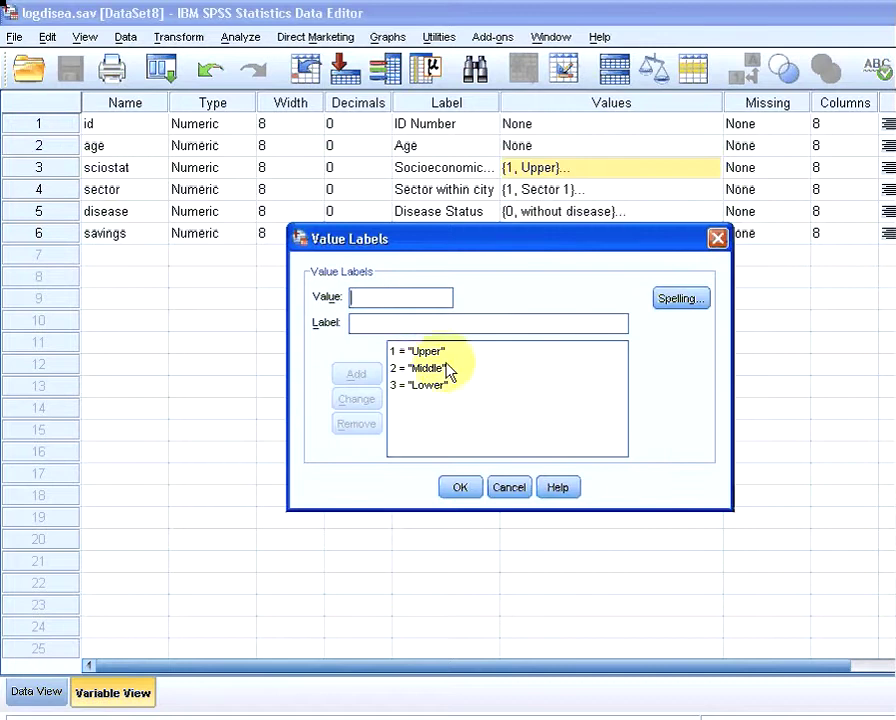
click(472, 490)
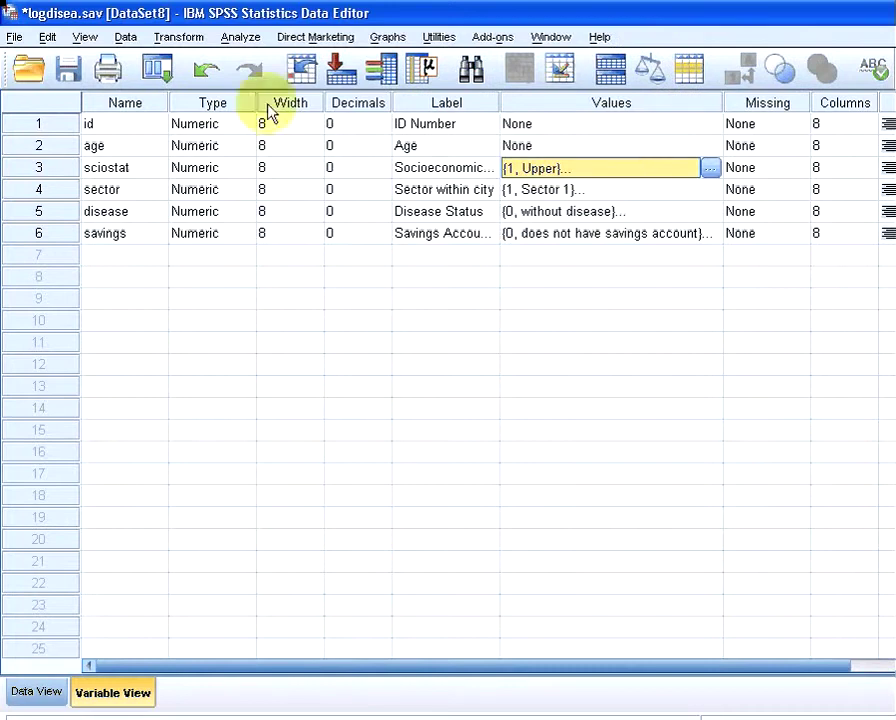
- Start a binary logistic regression via Analyze > Regression > Binary Logistic
click(255, 40)
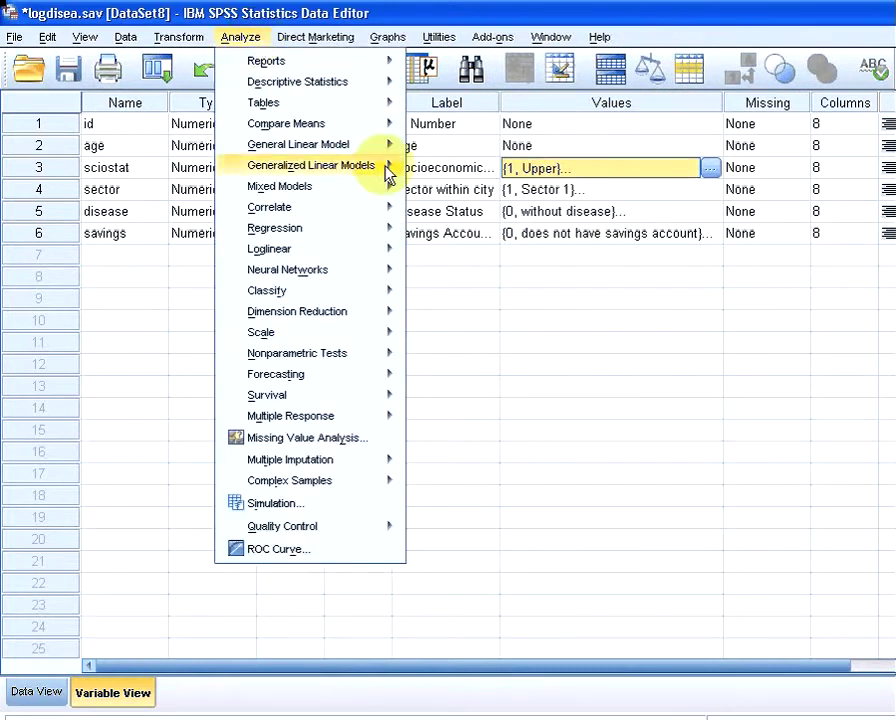
mouse_move(338, 301)
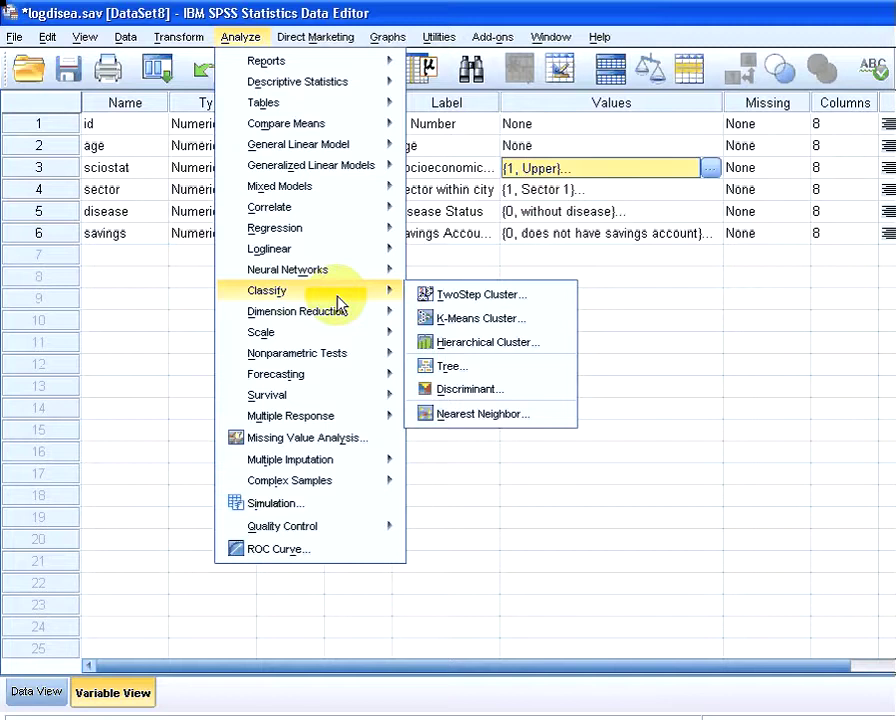
mouse_move(399, 231)
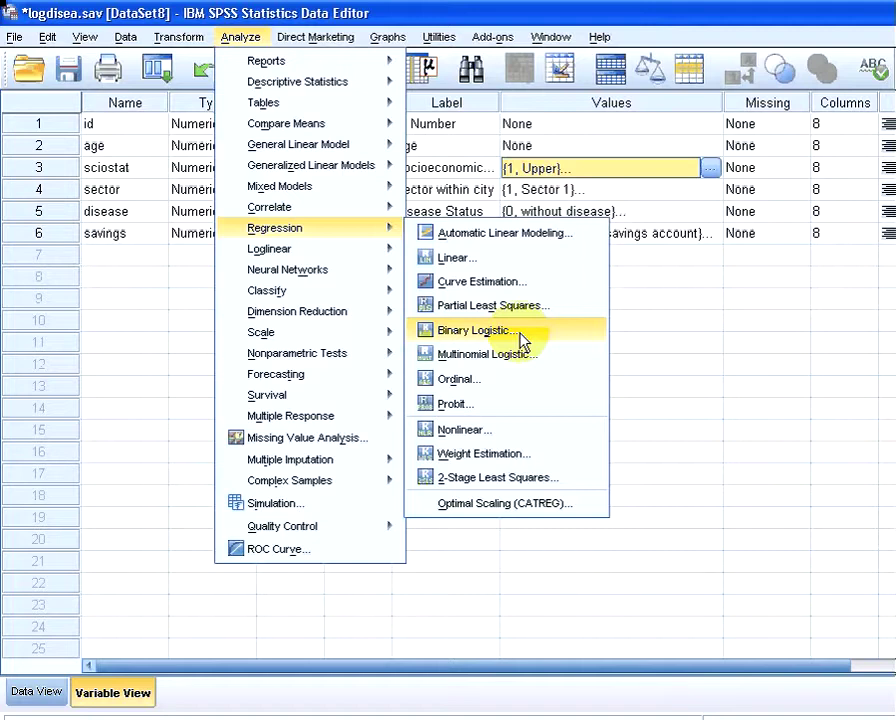
click(500, 330)
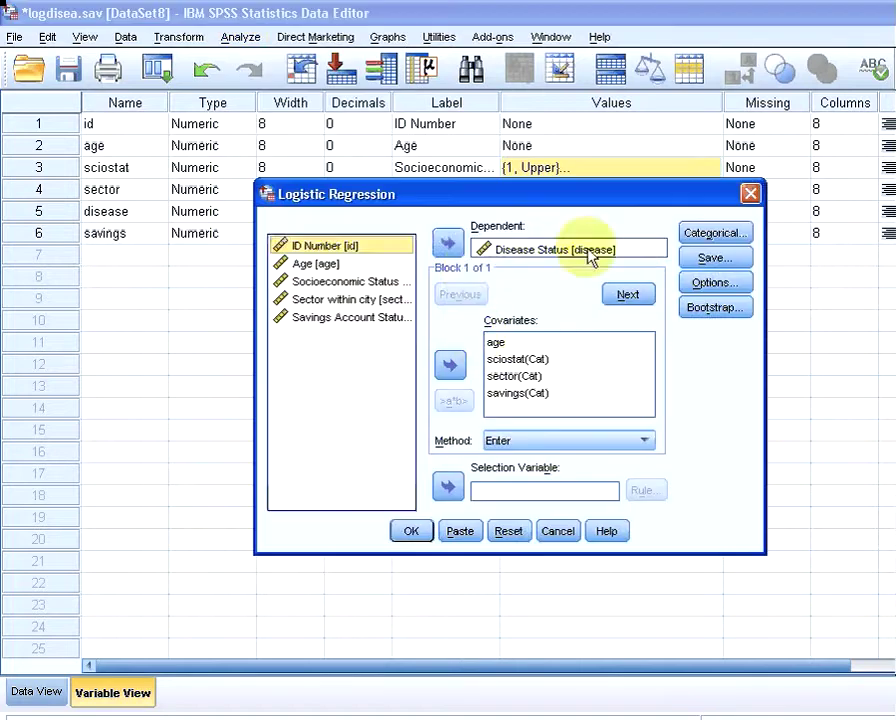
- Clear the previous dependent variable and all four old covariates from the dialog
click(592, 251)
click(448, 243)
click(535, 343)
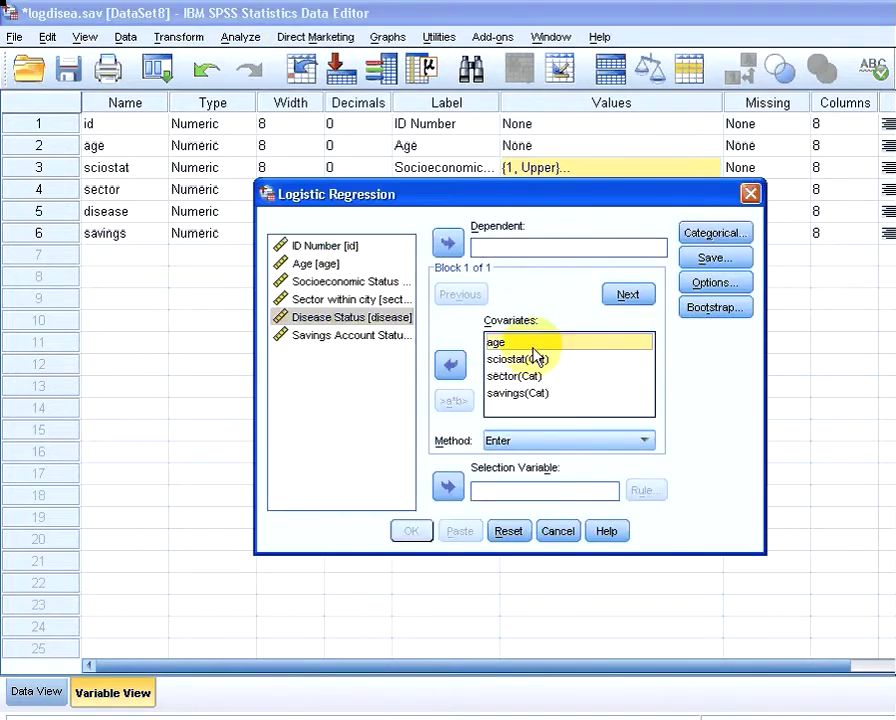
drag(535, 355, 538, 392)
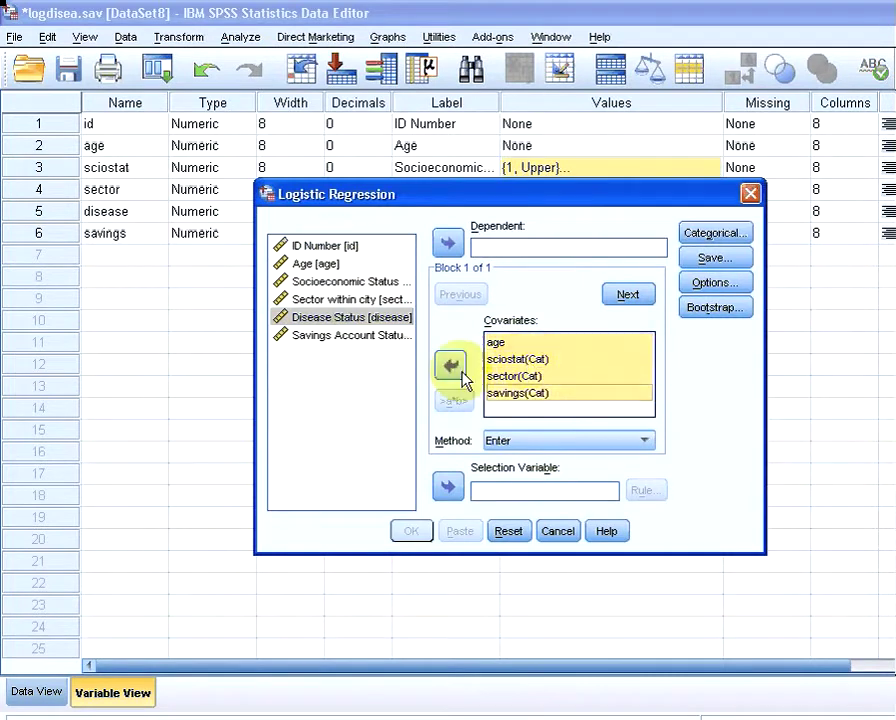
click(450, 365)
- Make Disease Status the dependent, with age, sciostat, sector and savings as covariates
click(360, 265)
click(362, 319)
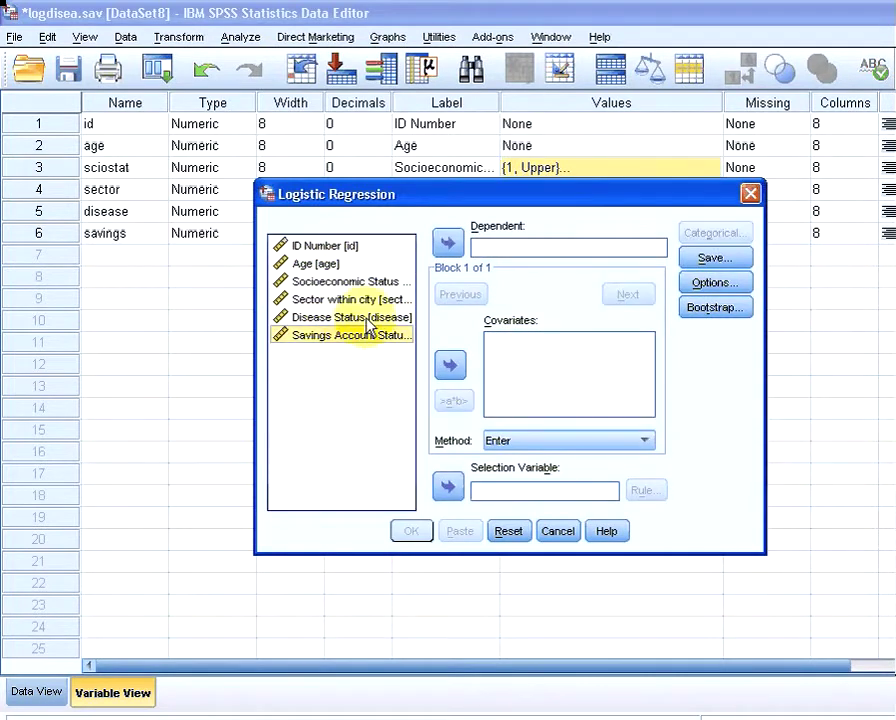
click(449, 244)
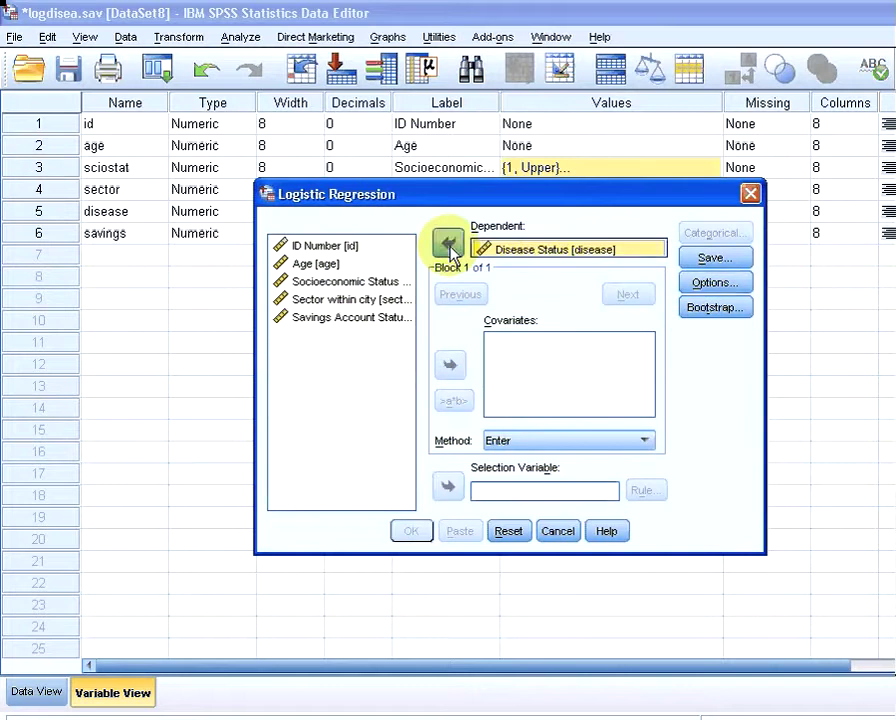
click(321, 247)
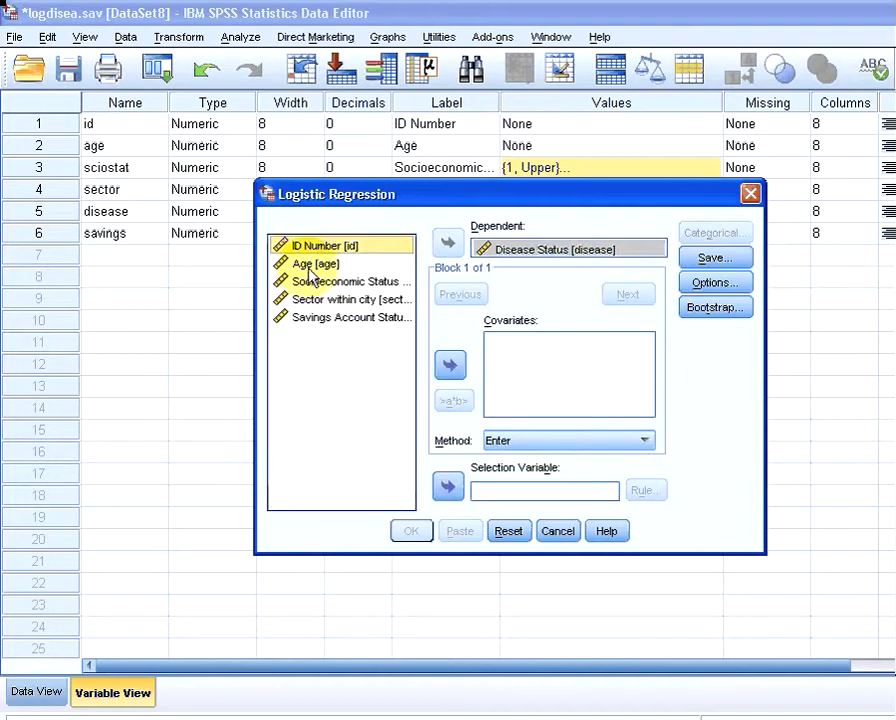
click(302, 265)
key(shift+End)
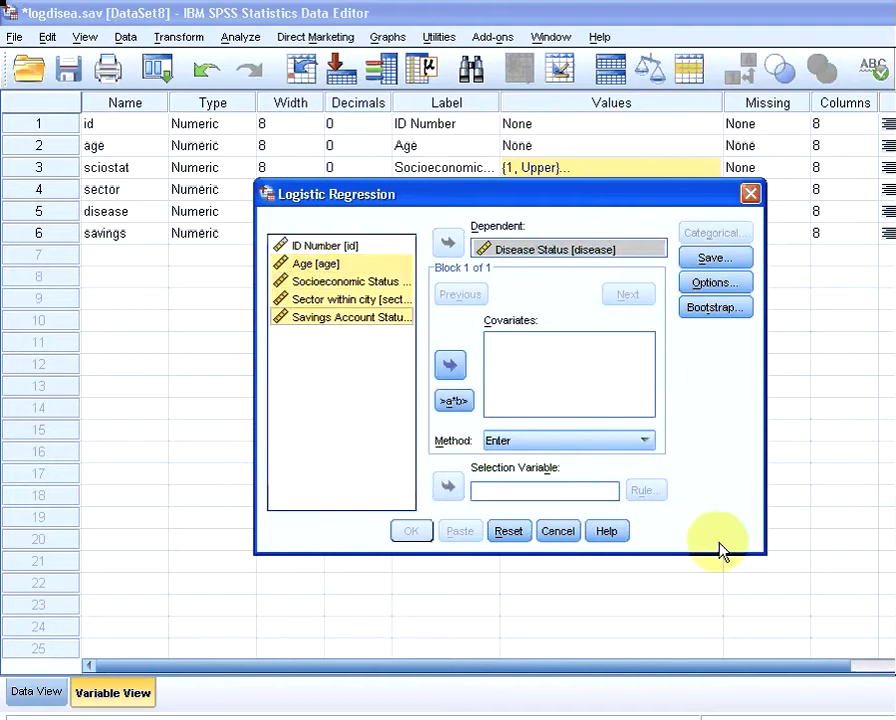
click(451, 366)
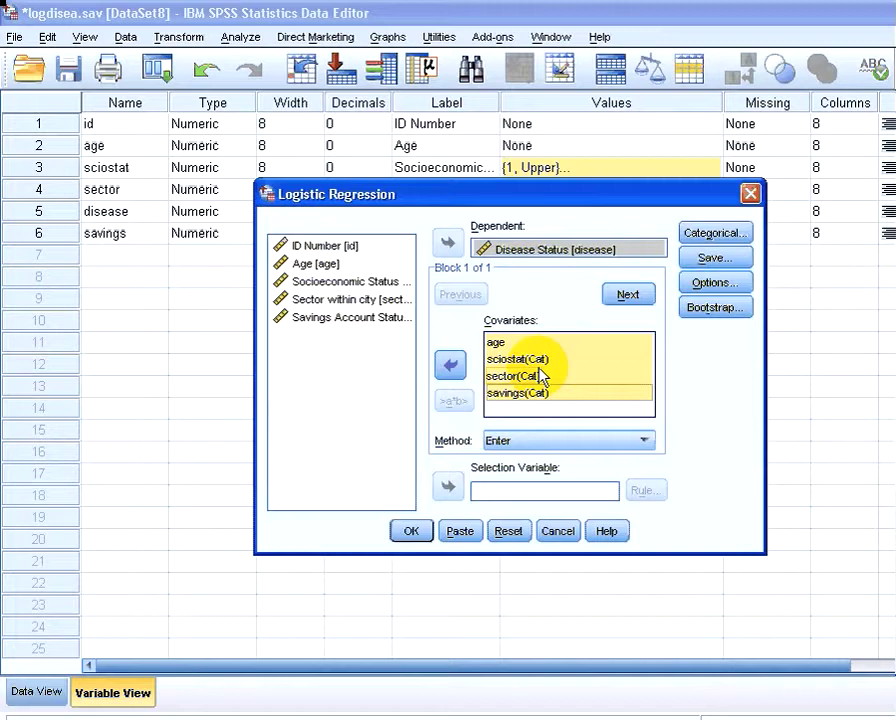
click(722, 240)
click(570, 280)
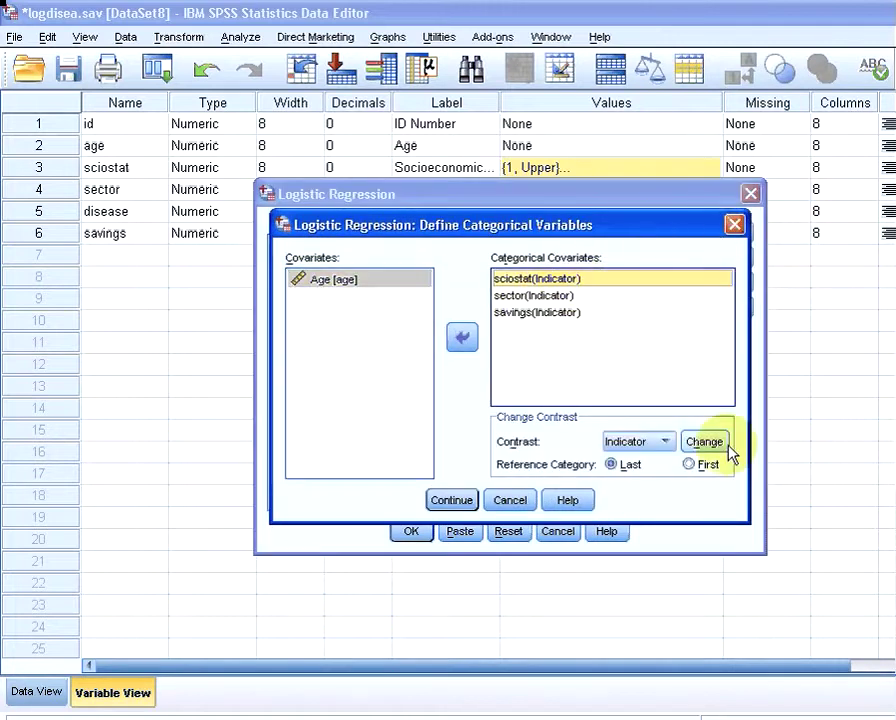
shift+click(537, 312)
click(462, 337)
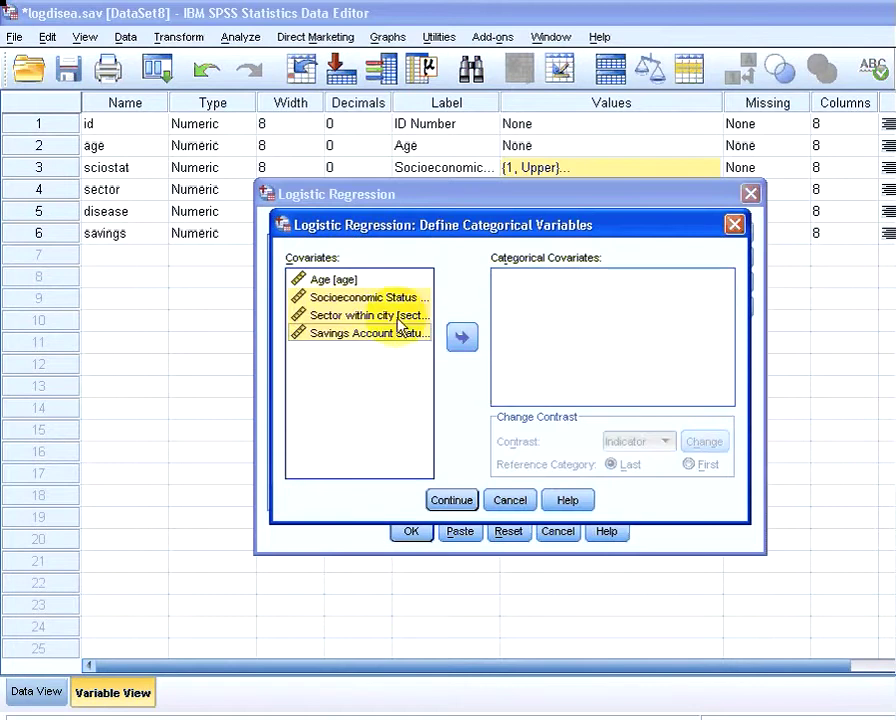
click(337, 405)
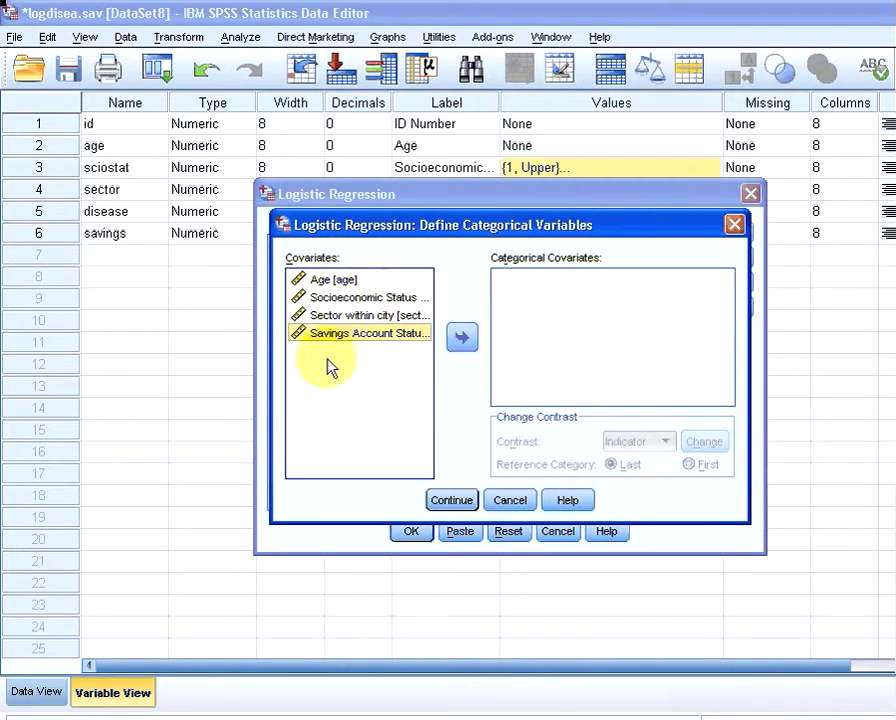
click(350, 298)
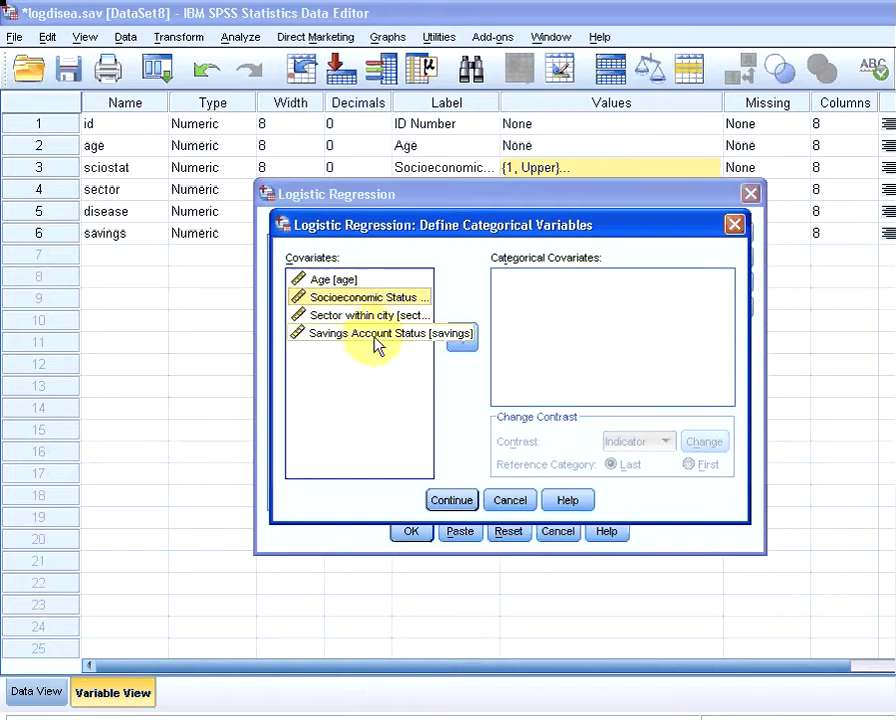
shift+click(370, 333)
click(462, 337)
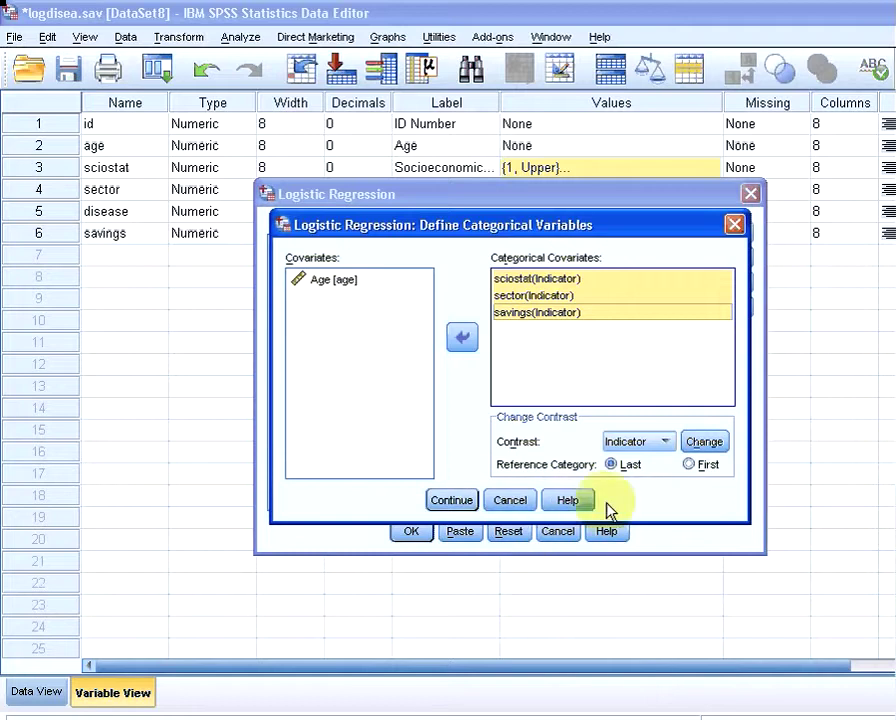
click(458, 502)
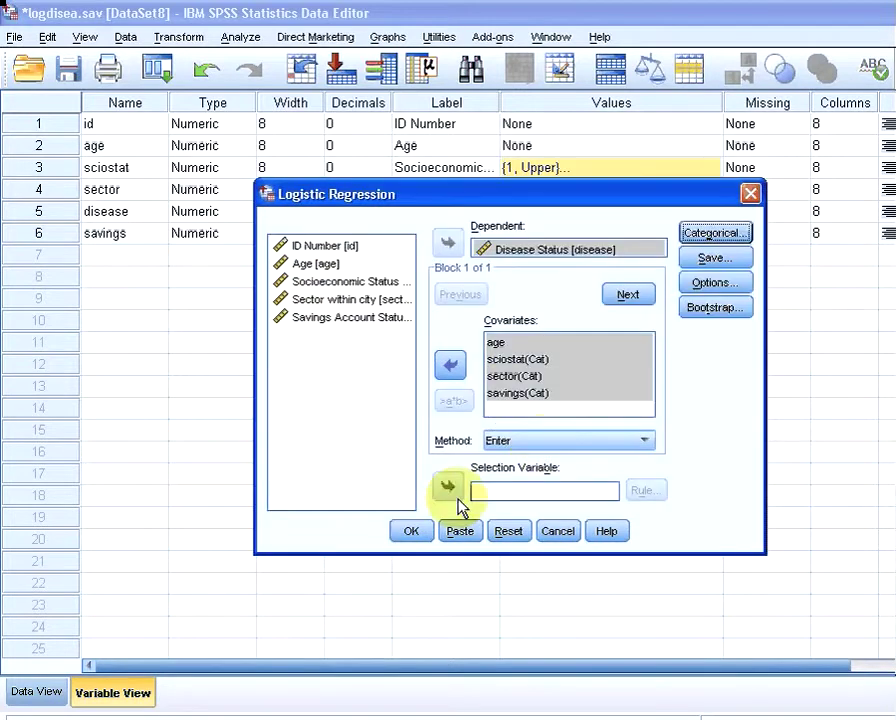
- Keep Enter as the variable entry method for the logistic regression model
click(545, 453)
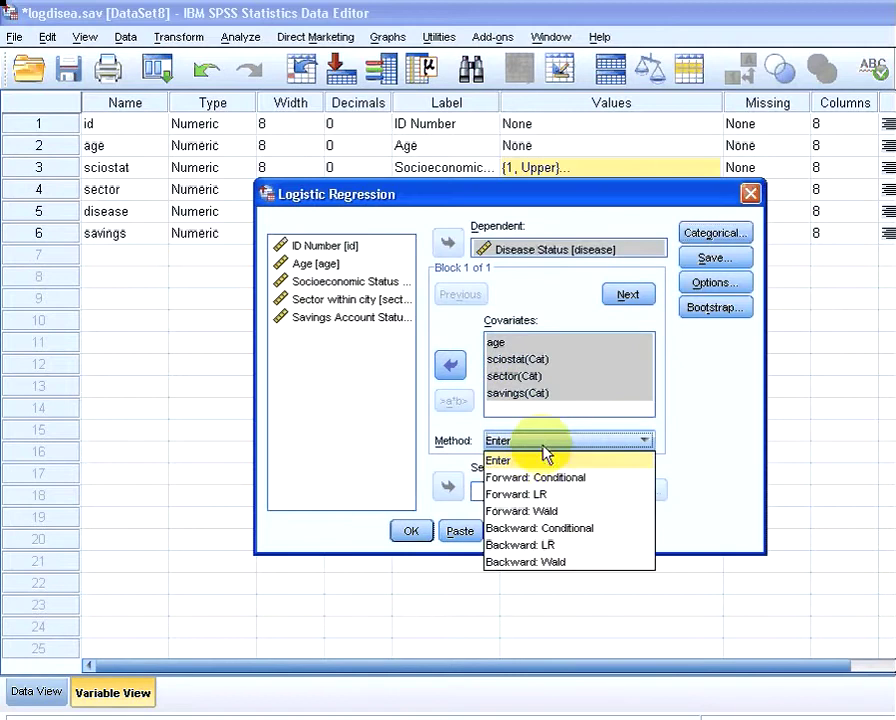
click(537, 463)
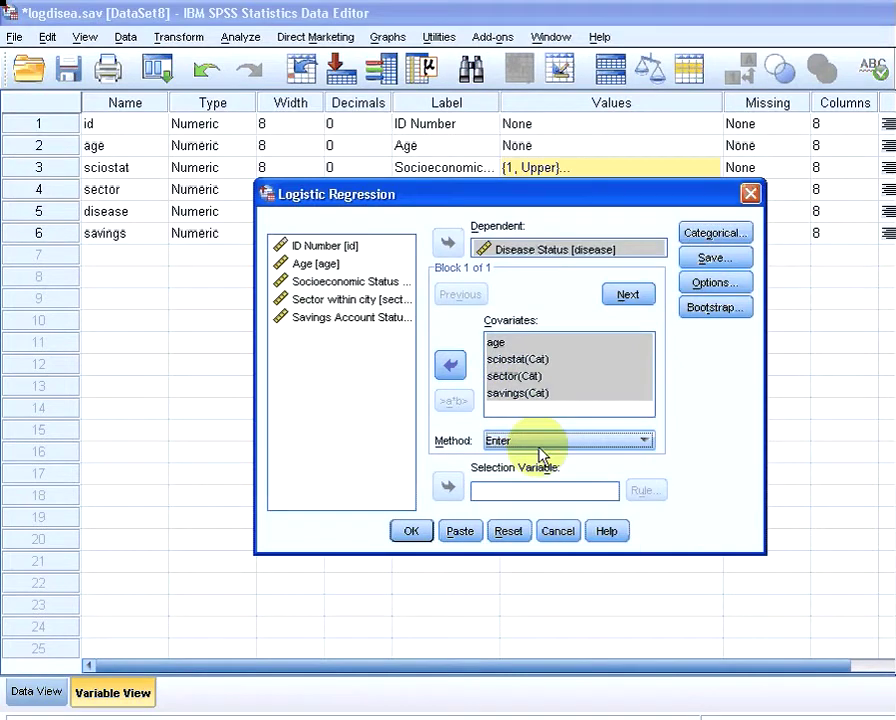
click(543, 442)
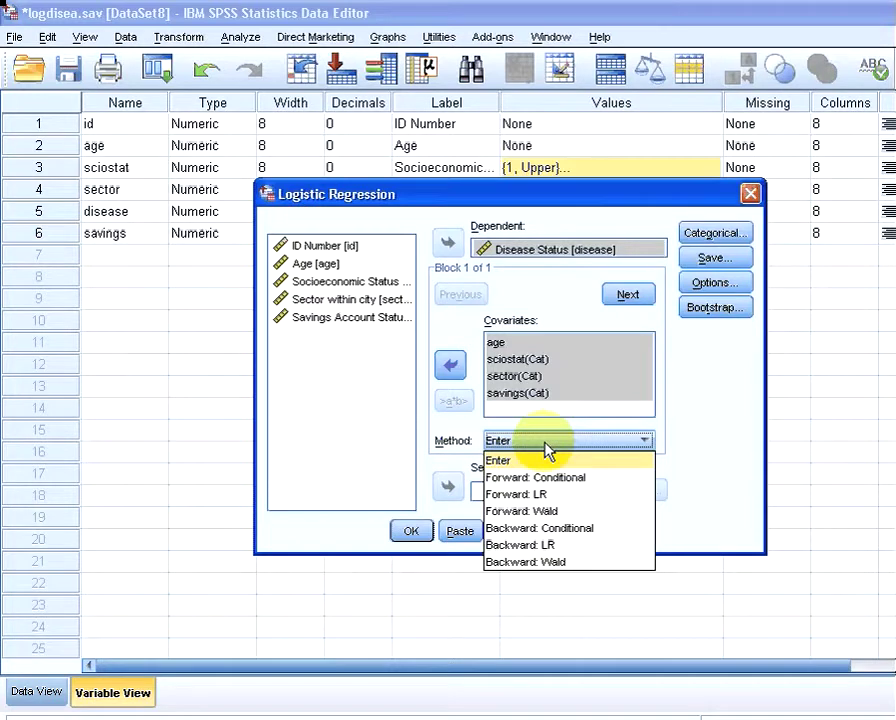
click(546, 446)
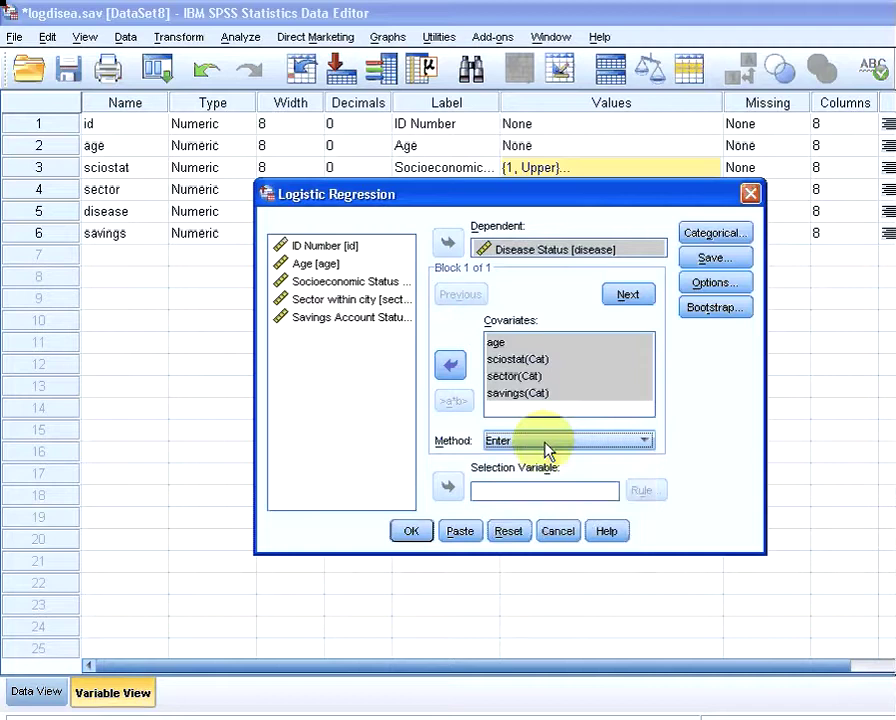
click(420, 537)
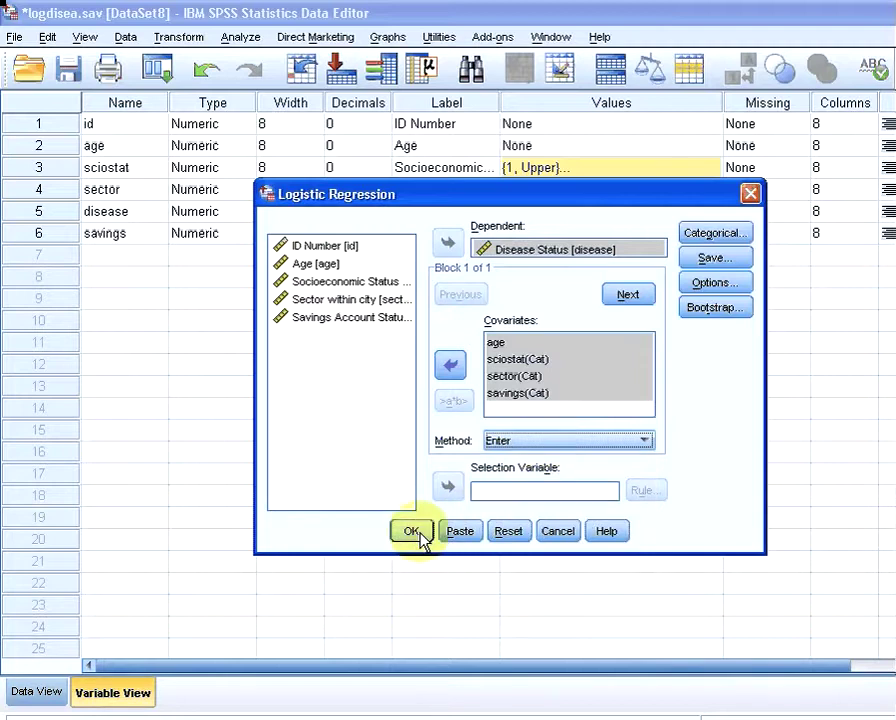
- Enable classification plots and 95% CI for exp(B) in the regression Options
click(716, 284)
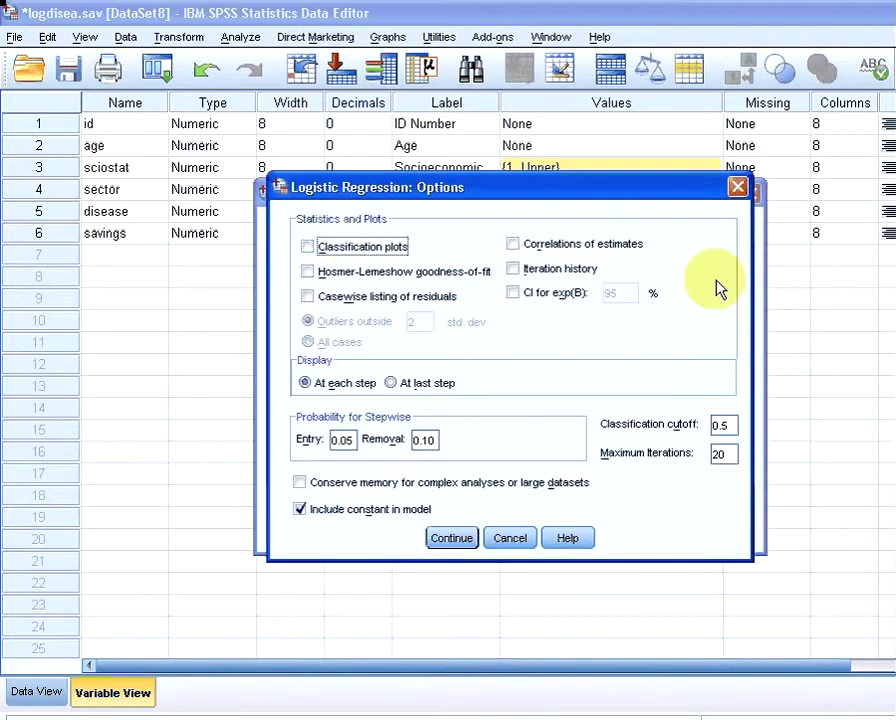
click(367, 254)
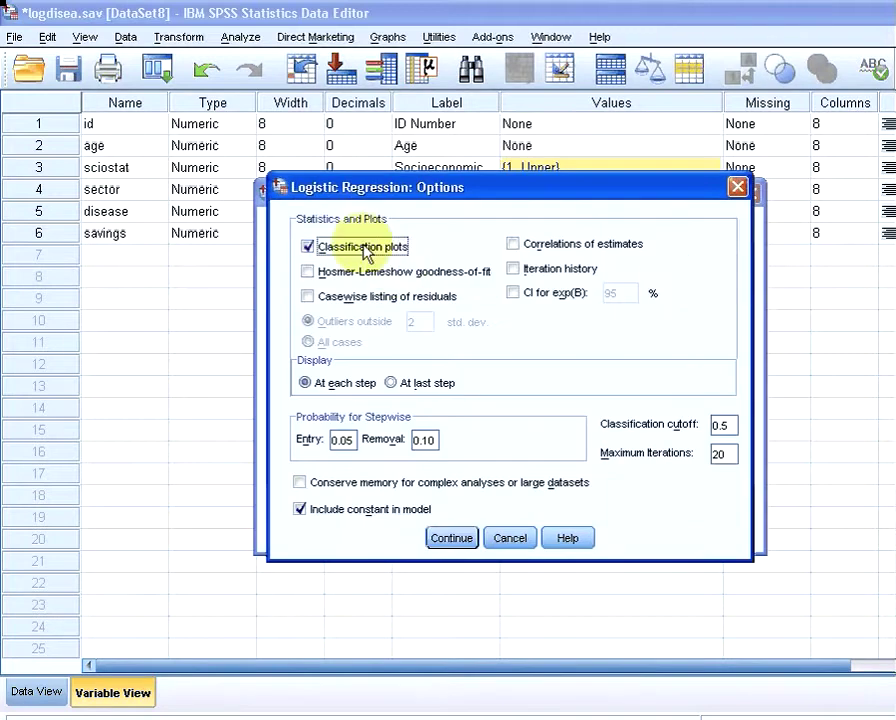
click(513, 293)
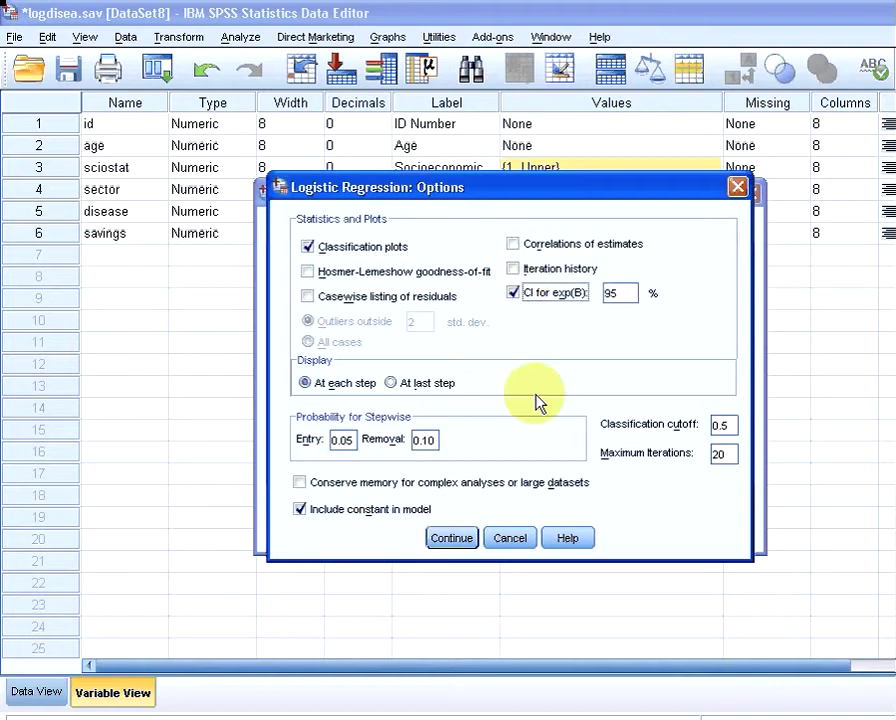
click(470, 545)
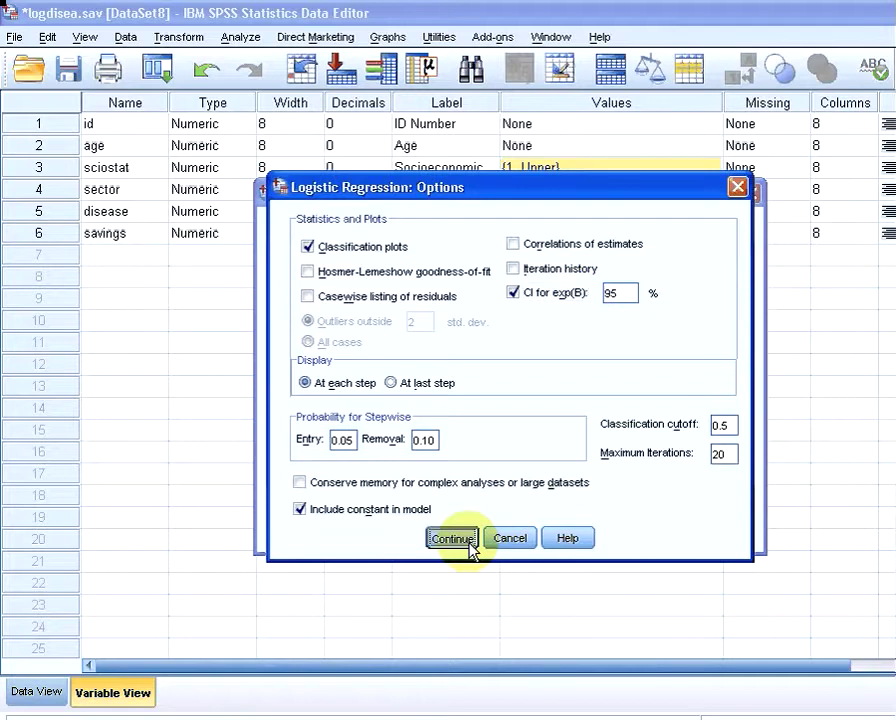
- Run the regression and browse Case Processing Summary, codings and Block 0 tables in the Viewer
click(414, 534)
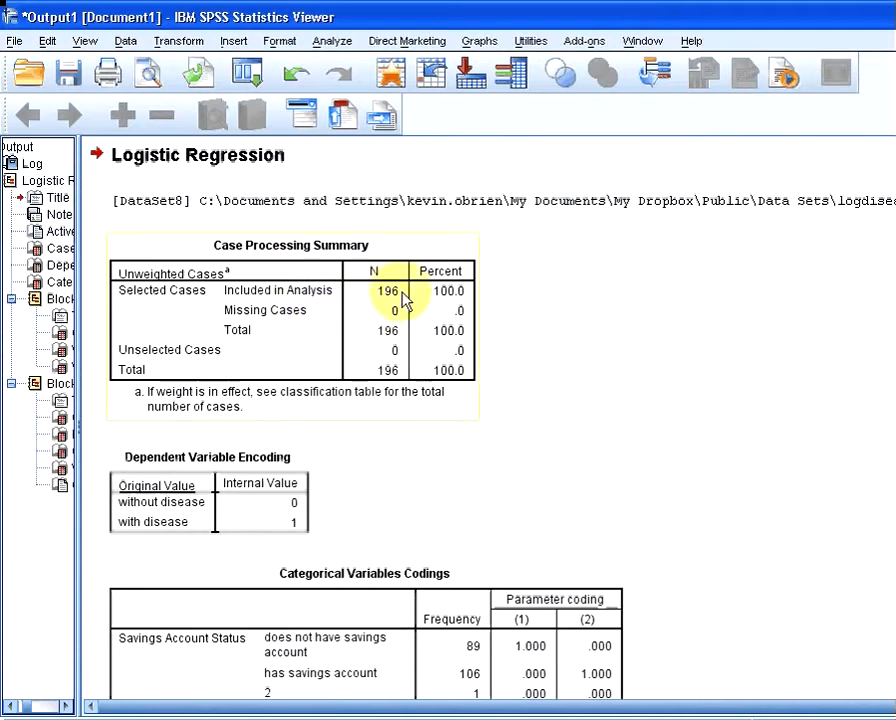
scroll(500, 372, down, 2)
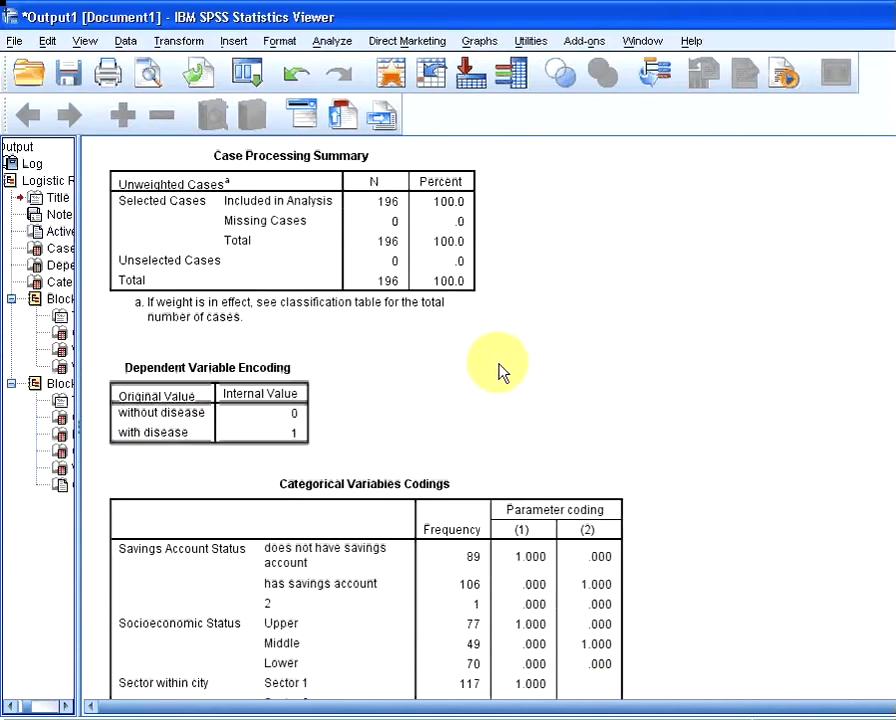
scroll(500, 372, down, 2)
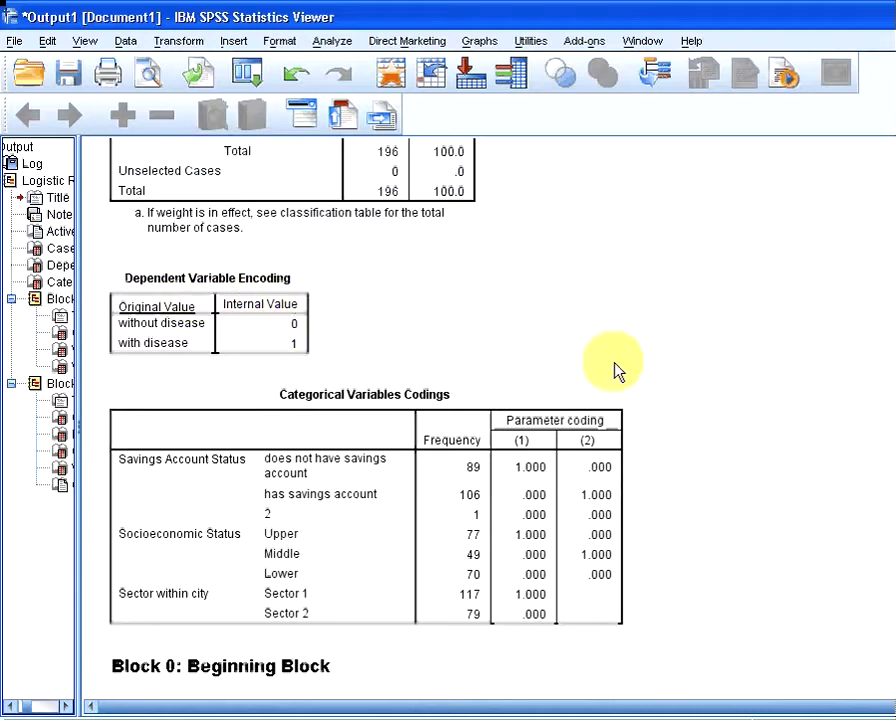
scroll(616, 370, down, 4)
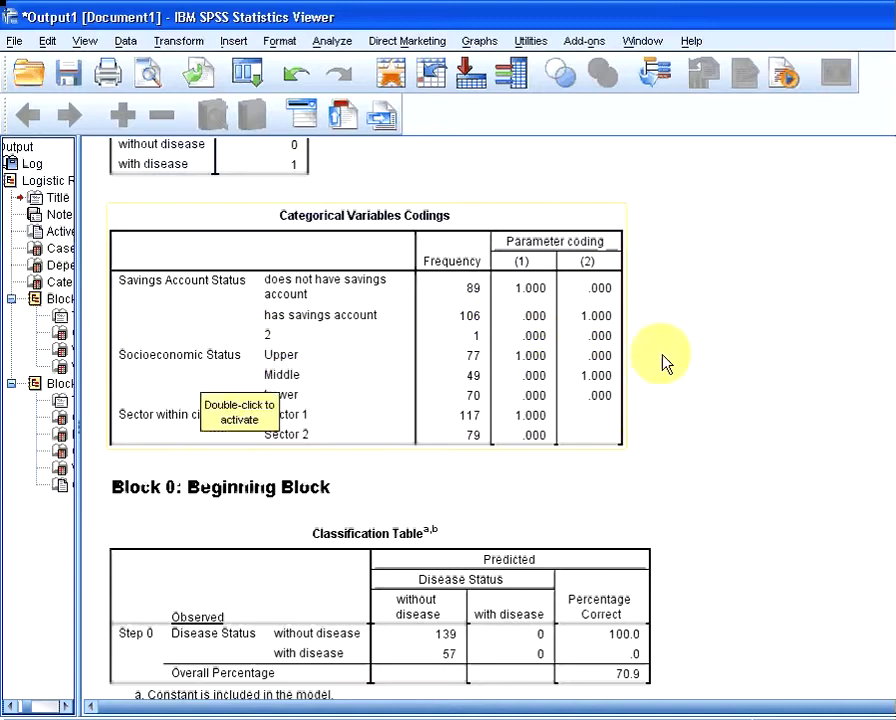
scroll(586, 522, down, 2)
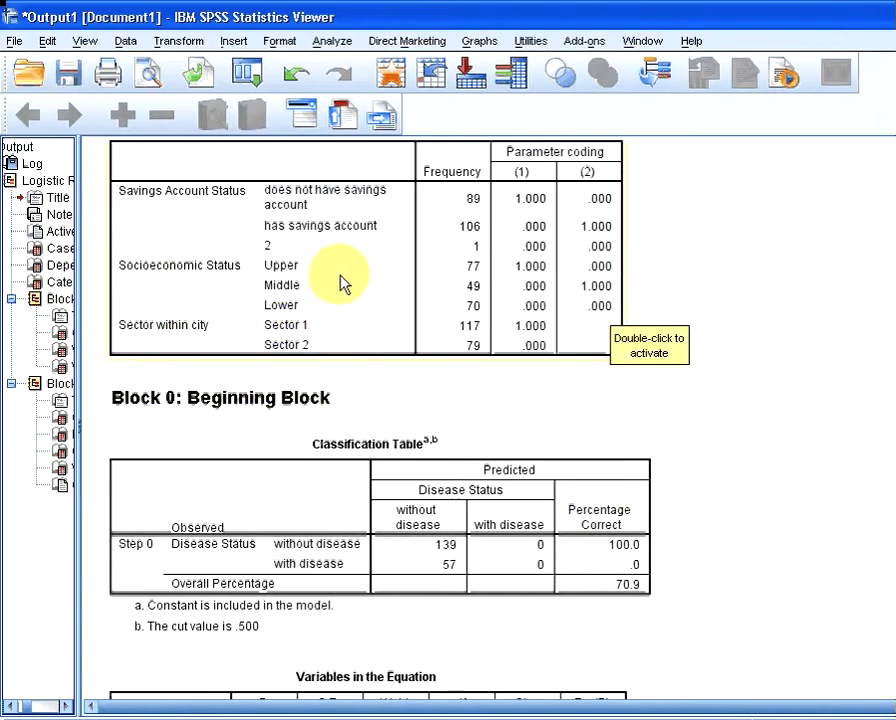
scroll(342, 285, down, 4)
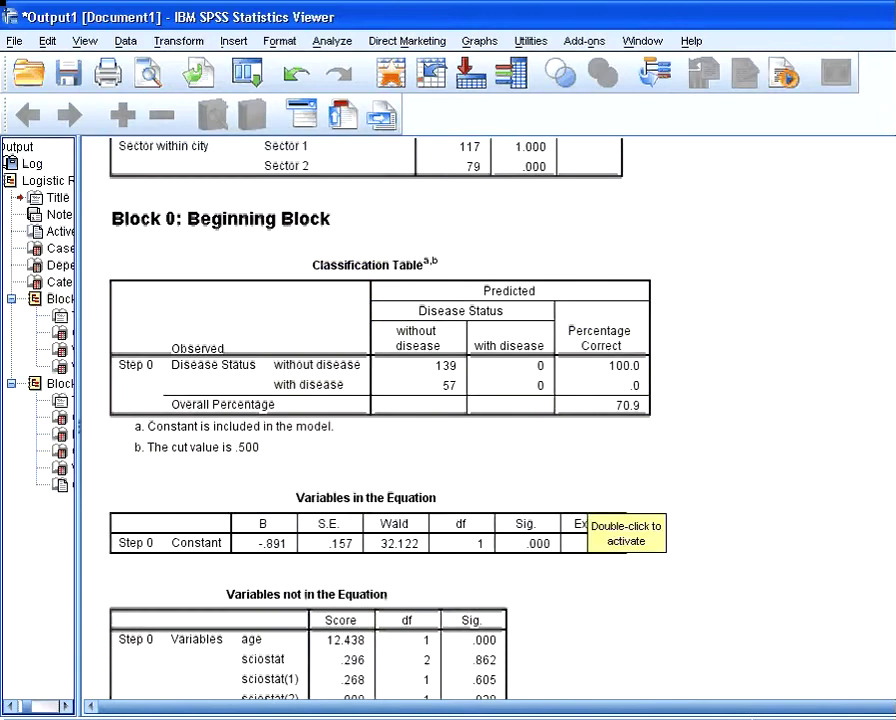
click(507, 452)
scroll(507, 452, down, 2)
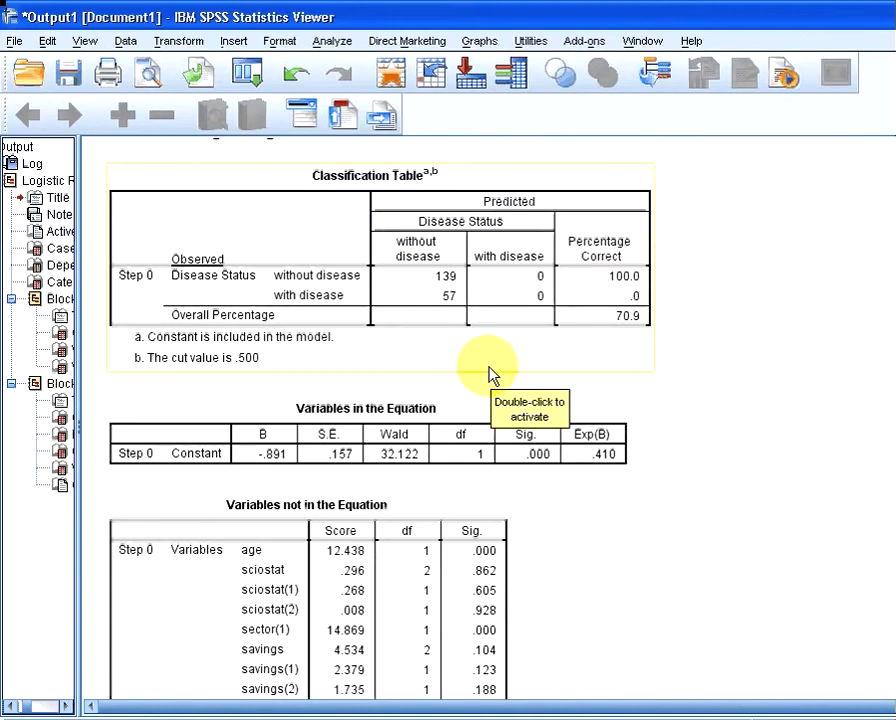
scroll(490, 375, down, 2)
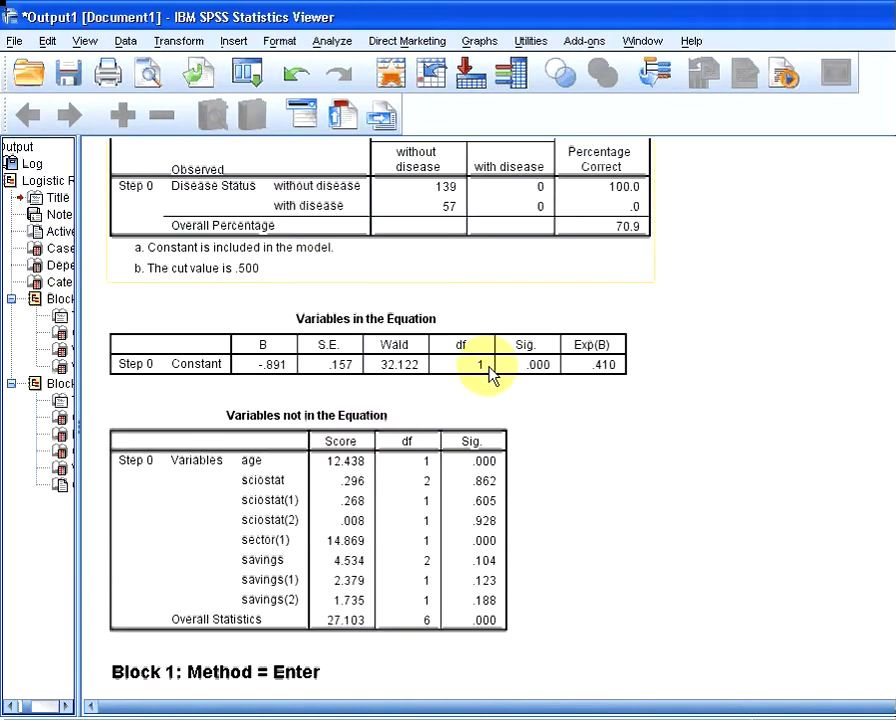
scroll(490, 375, down, 2)
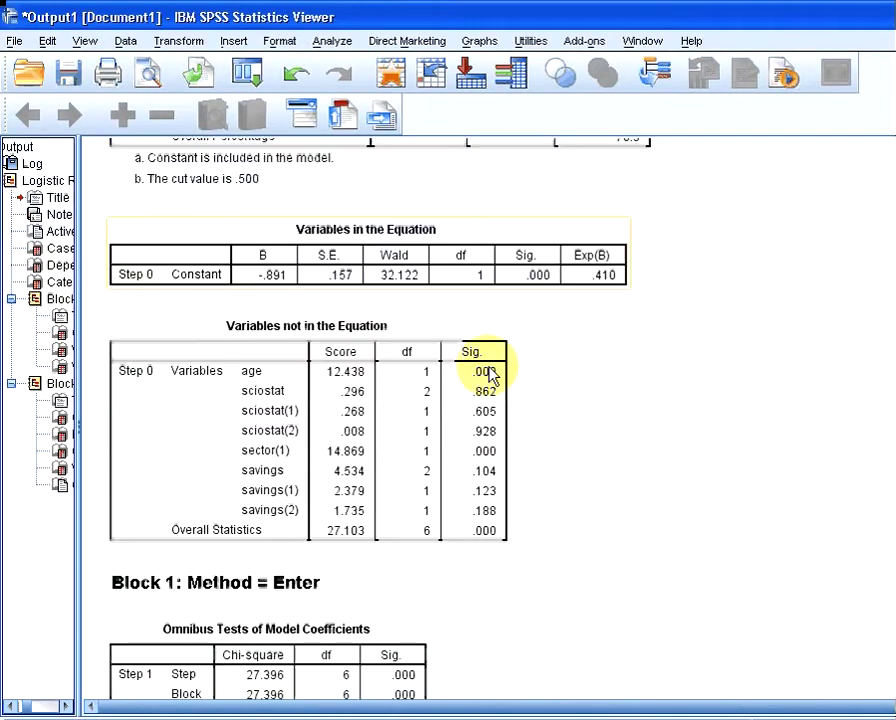
scroll(490, 375, down, 2)
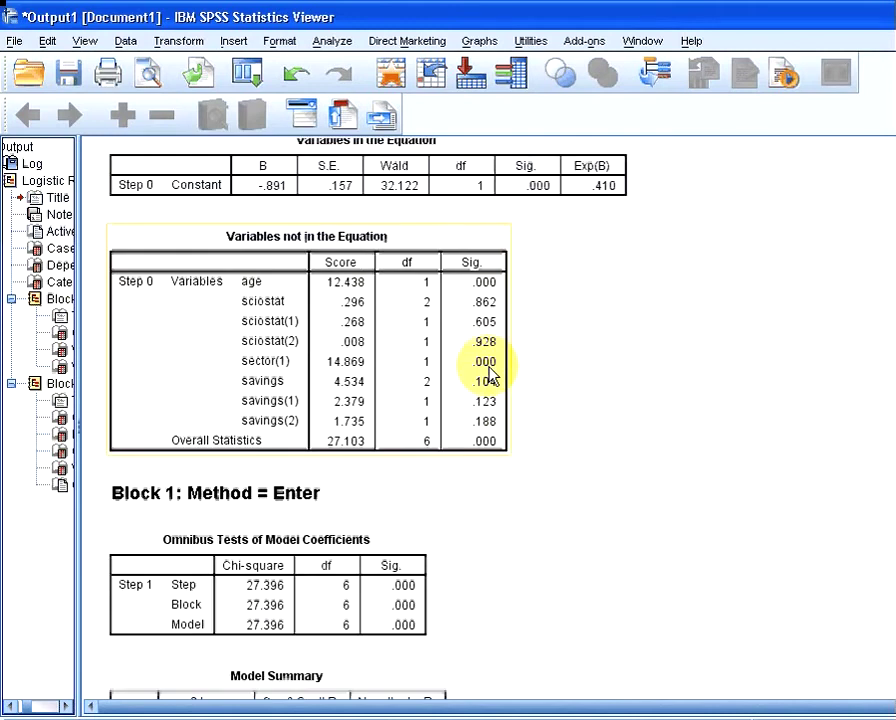
- Scroll to Block 1 Variables in the Equation, showing odds ratios and 95% CIs
scroll(490, 375, down, 10)
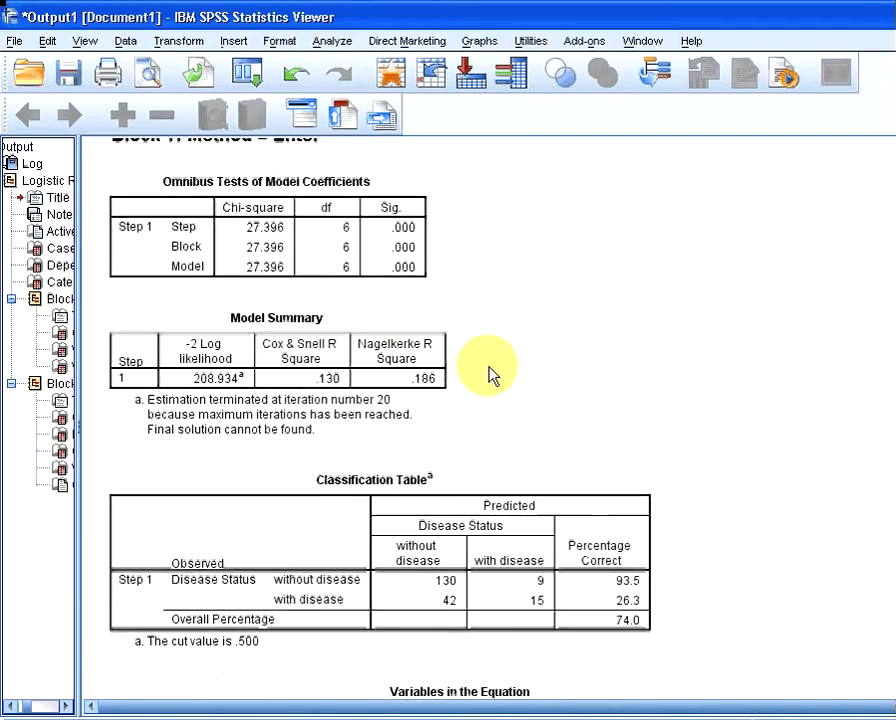
scroll(490, 375, down, 6)
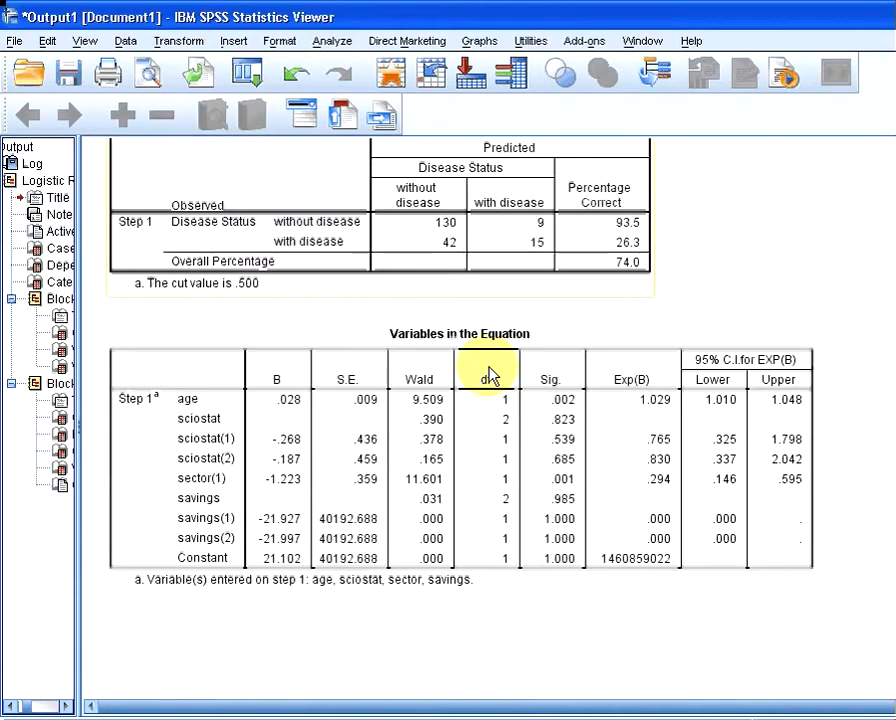
scroll(490, 375, up, 2)
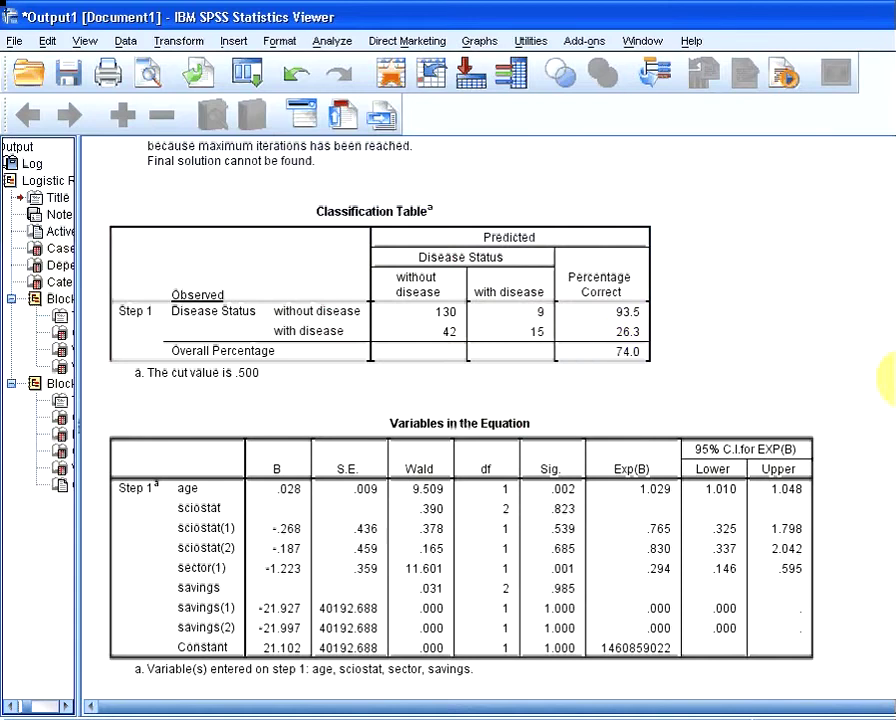
- Scroll past the coefficients table to the Observed Groups and Predicted Probabilities plot
scroll(710, 430, down, 3)
scroll(710, 428, down, 3)
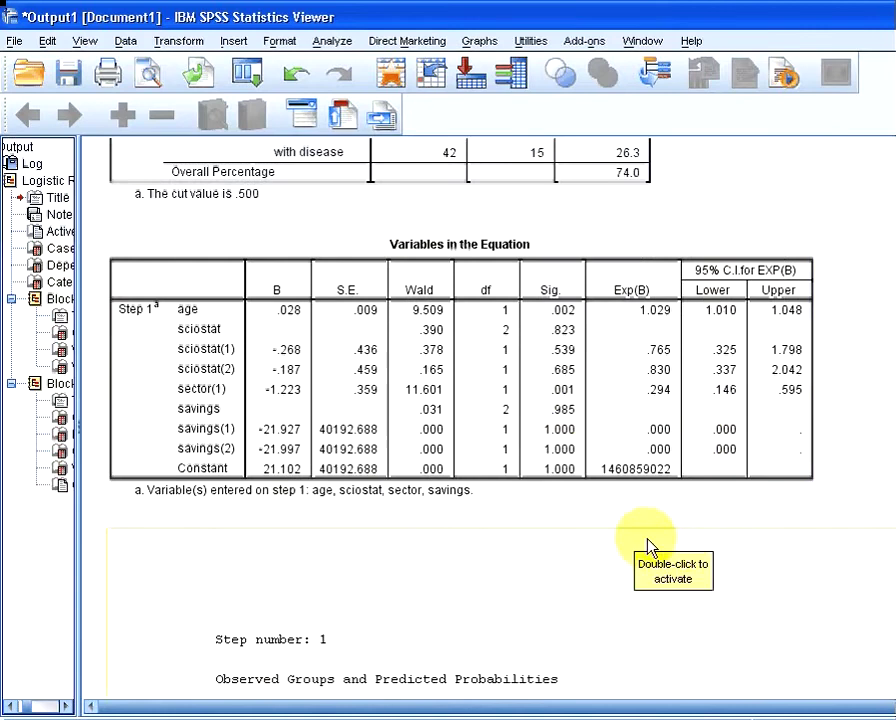